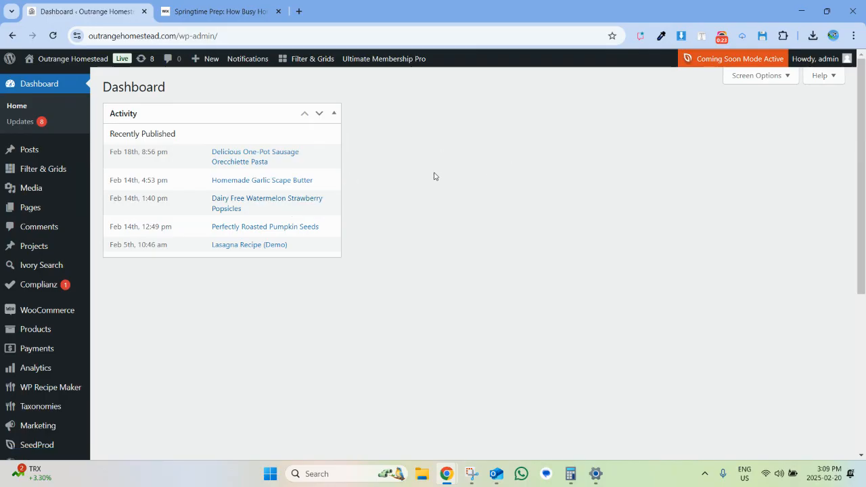
Create a new post and paste the Wix article's title, "Springtime Prep: How Busy Homesteading Moms Can Get Their Homestead Ready for the Season", as plain text.
mouse_move(200, 64)
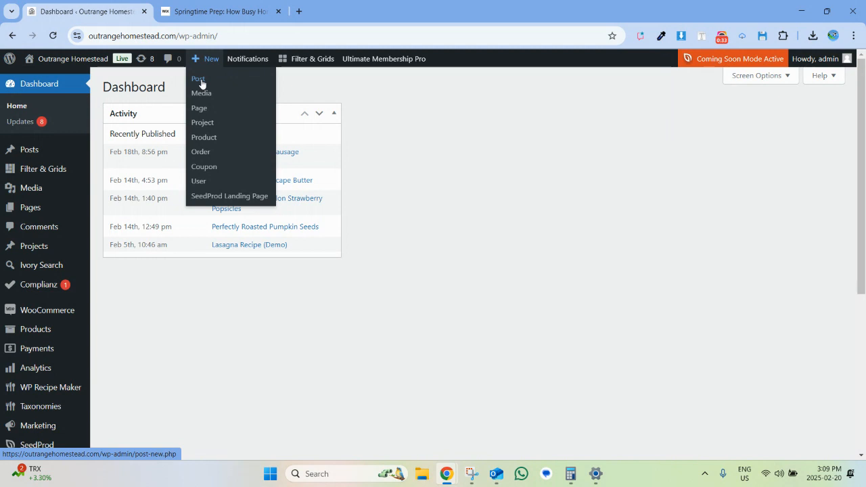
click(201, 82)
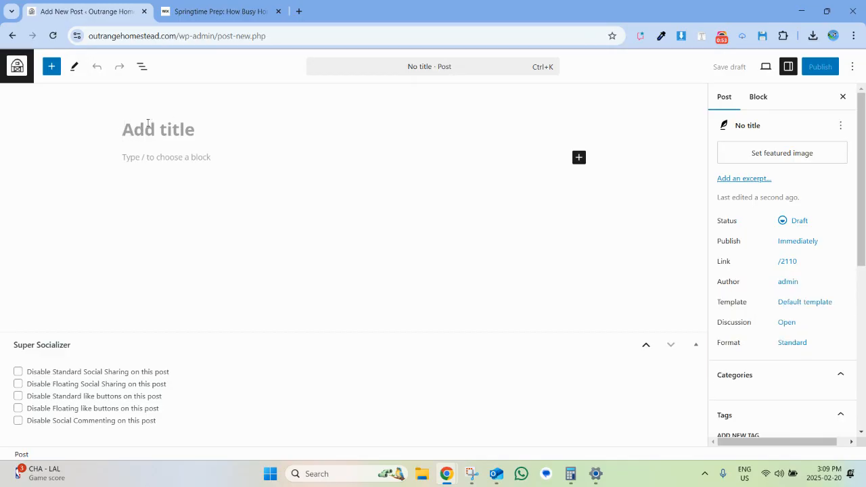
click(226, 10)
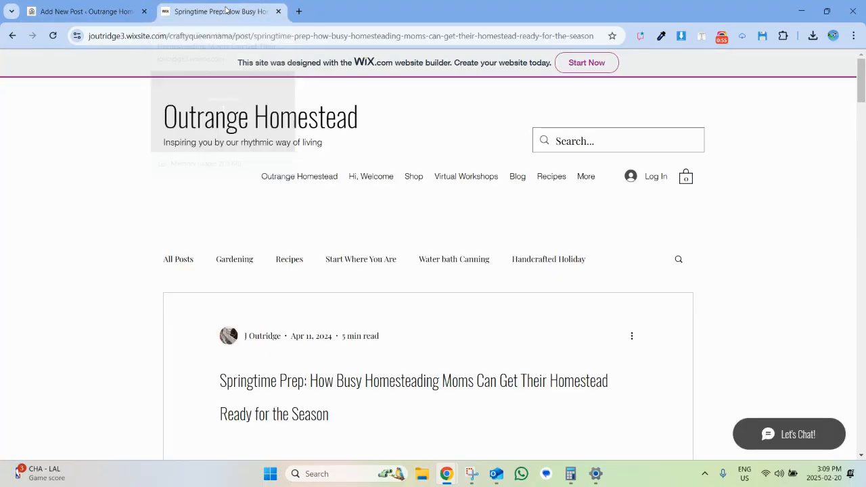
scroll(22, 272, down, 2)
scroll(22, 272, down, 3)
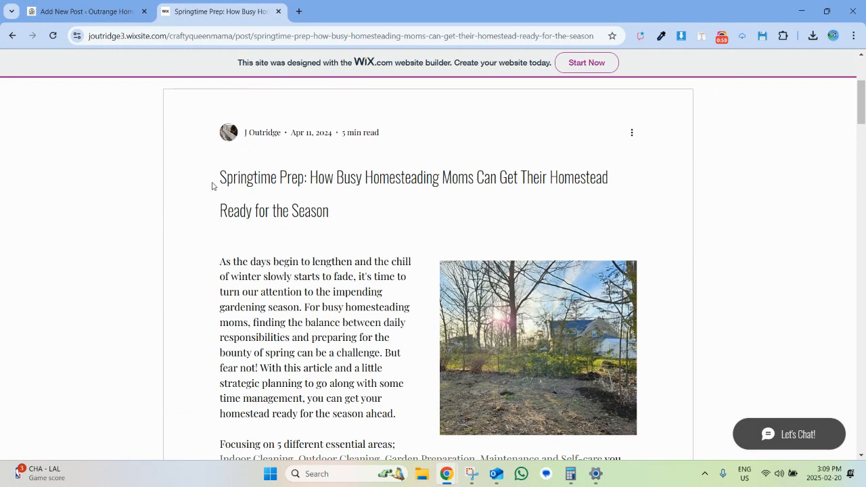
drag(212, 185, 335, 221)
key(ctrl+c)
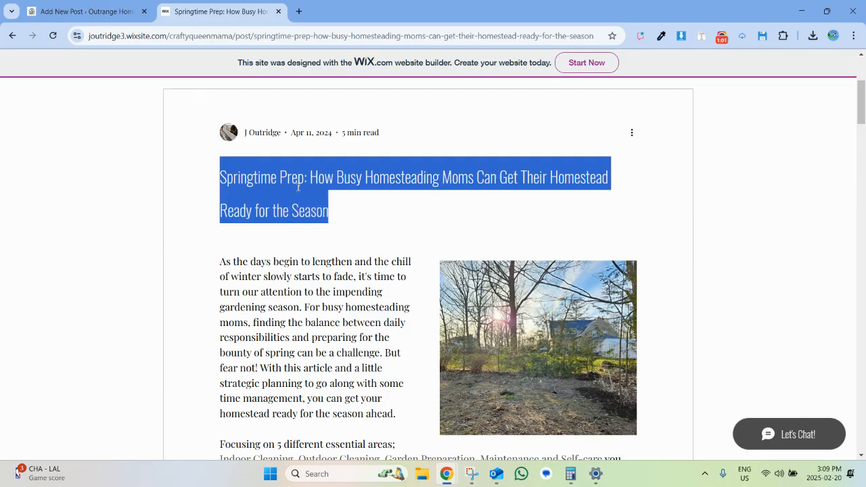
click(86, 11)
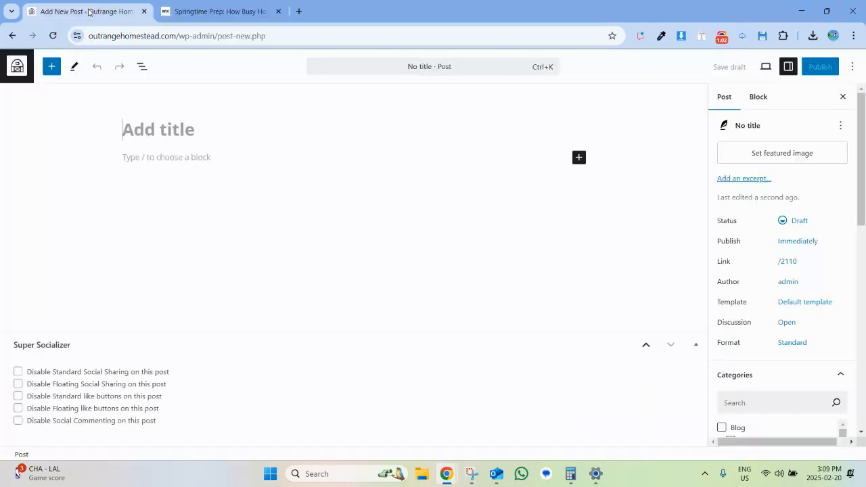
right_click(171, 129)
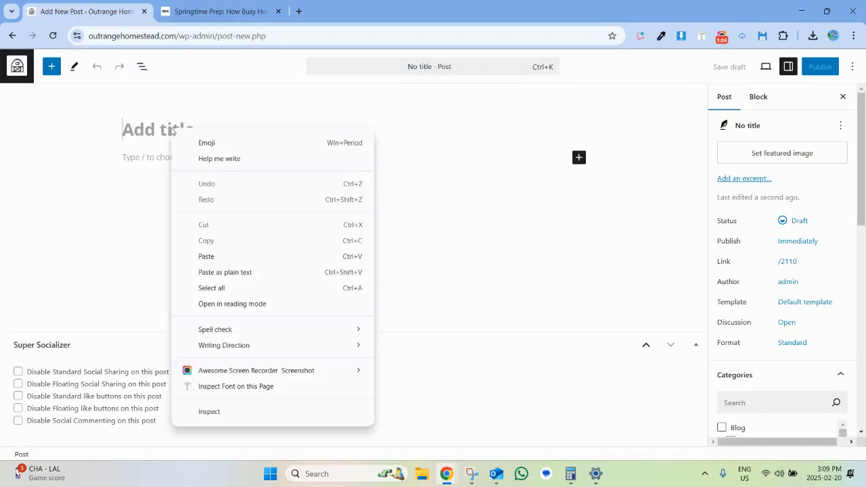
click(237, 274)
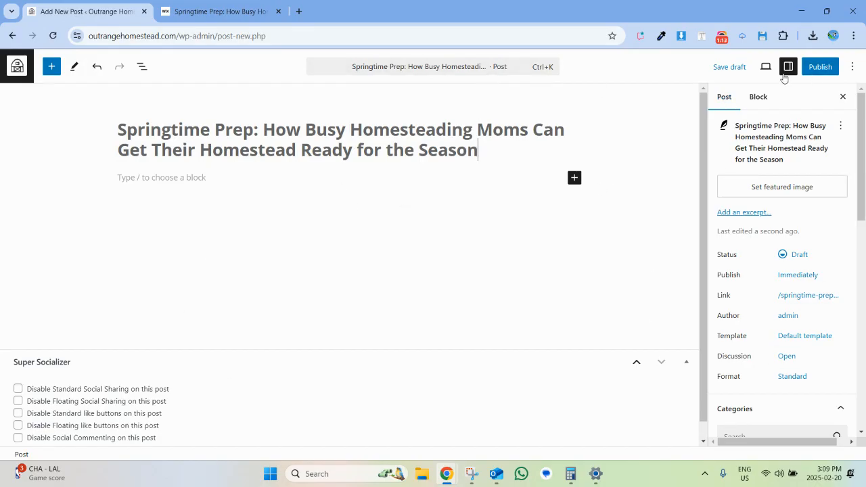
Examine the block settings and browse the full library of blocks available for the post's content.
click(759, 98)
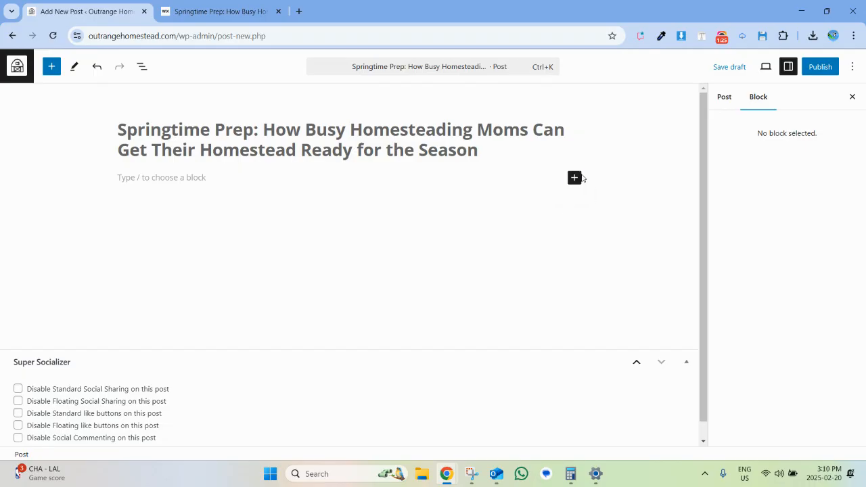
click(574, 178)
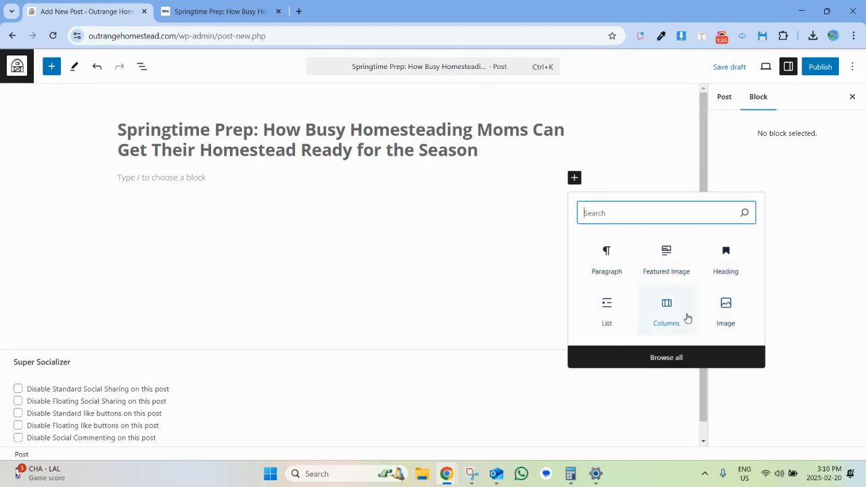
click(648, 358)
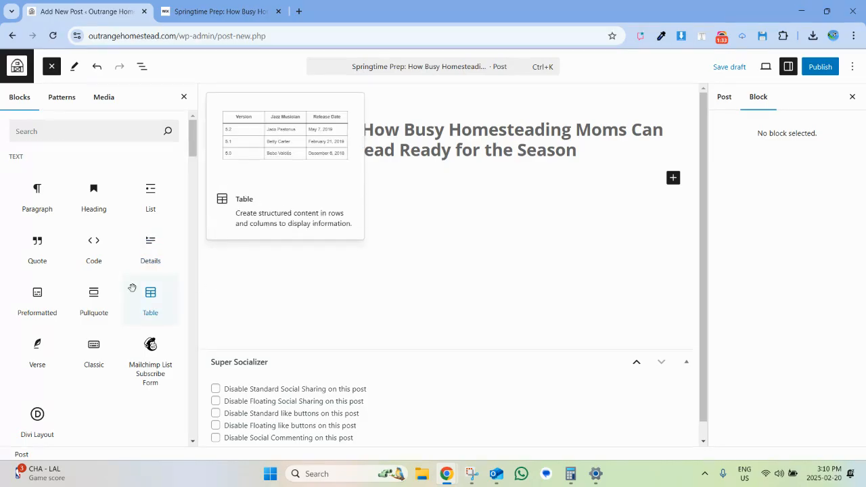
scroll(132, 290, down, 3)
scroll(133, 292, down, 7)
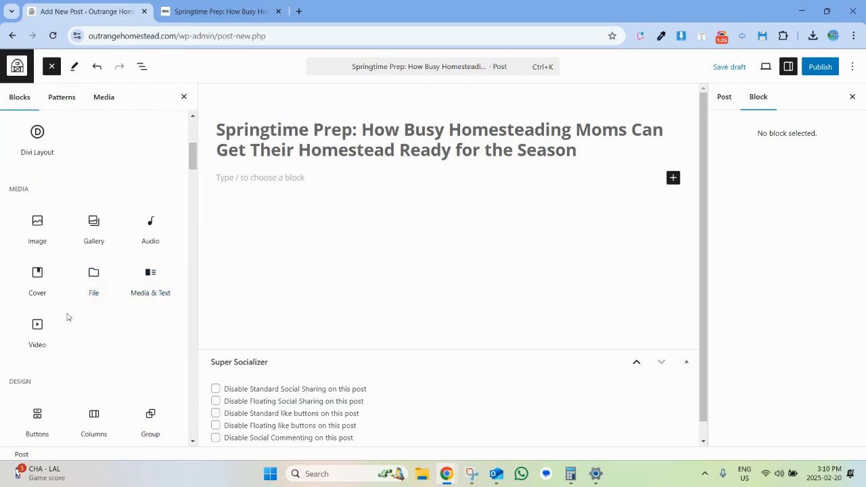
scroll(67, 317, down, 5)
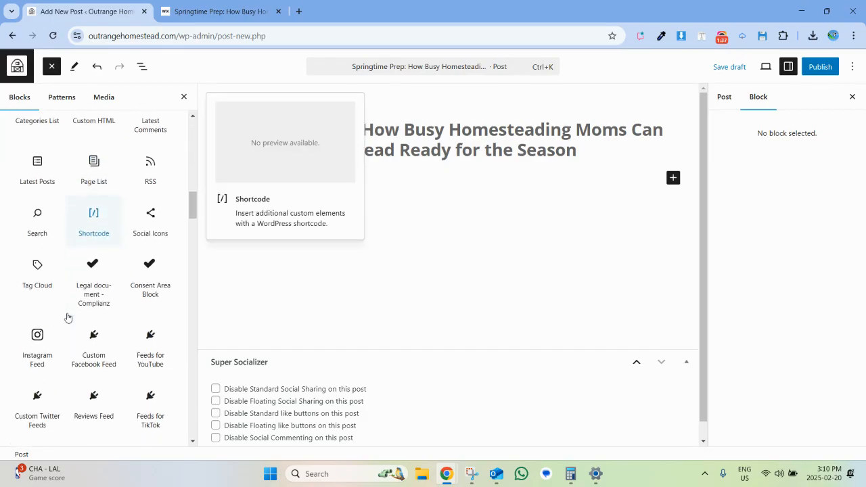
scroll(89, 350, down, 10)
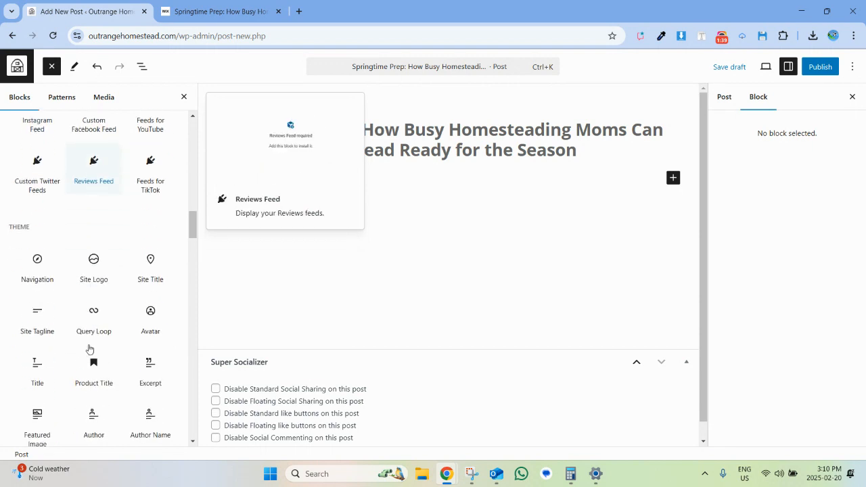
click(184, 97)
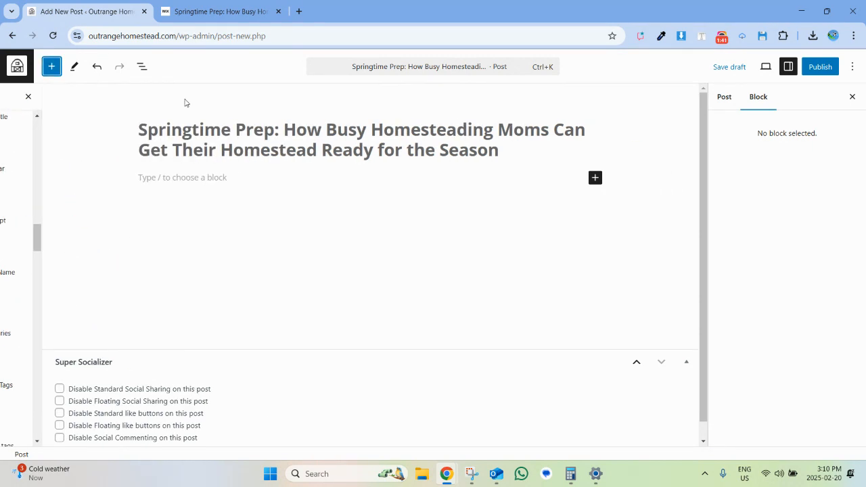
Set the sunlit backyard photo from the media library as the post's featured image.
click(723, 97)
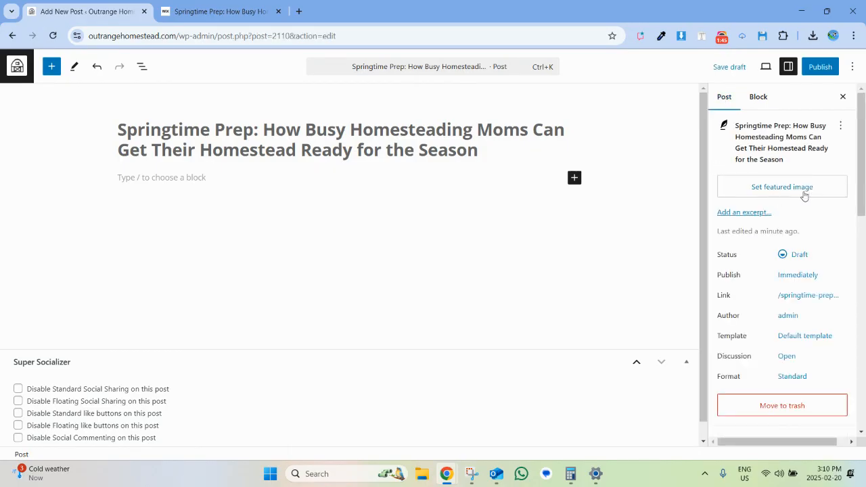
click(767, 189)
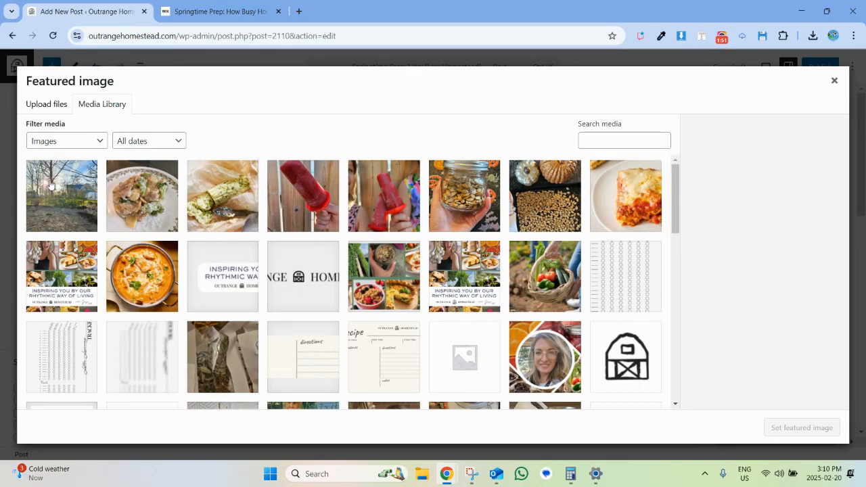
click(51, 186)
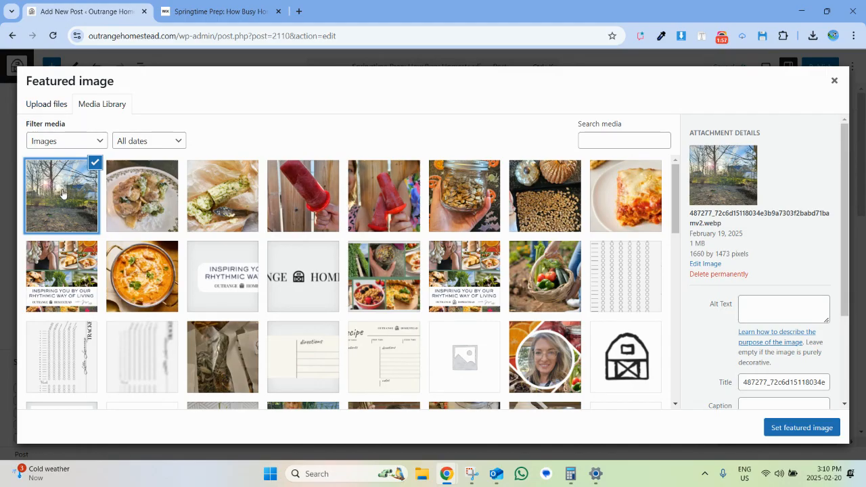
click(766, 429)
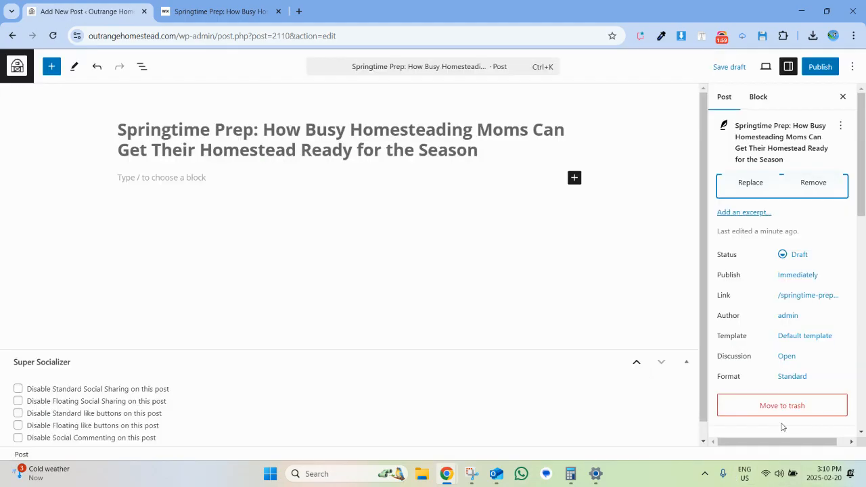
Check the intro layout in the Wix article and insert a Columns block with a 50 / 50 layout below the post title.
click(215, 20)
click(203, 277)
scroll(203, 277, down, 2)
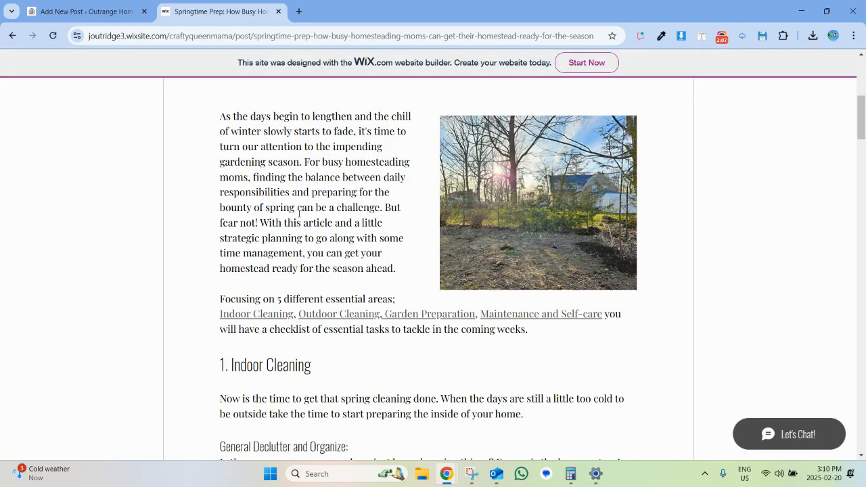
click(101, 12)
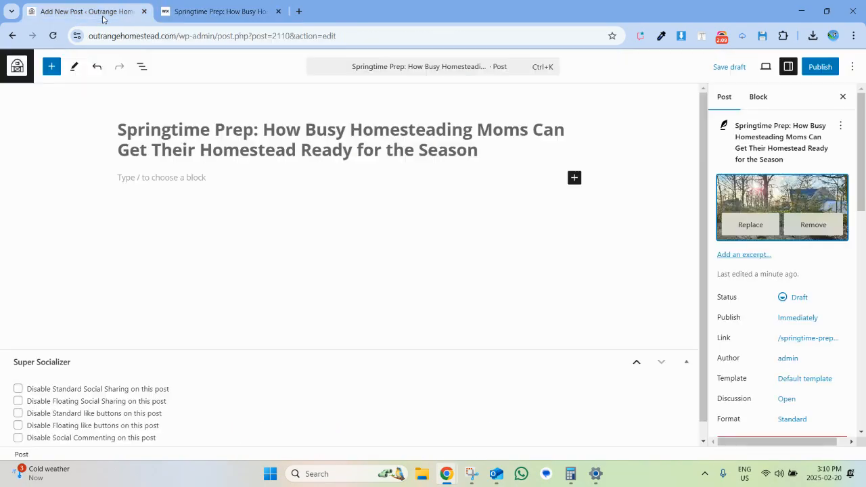
click(575, 179)
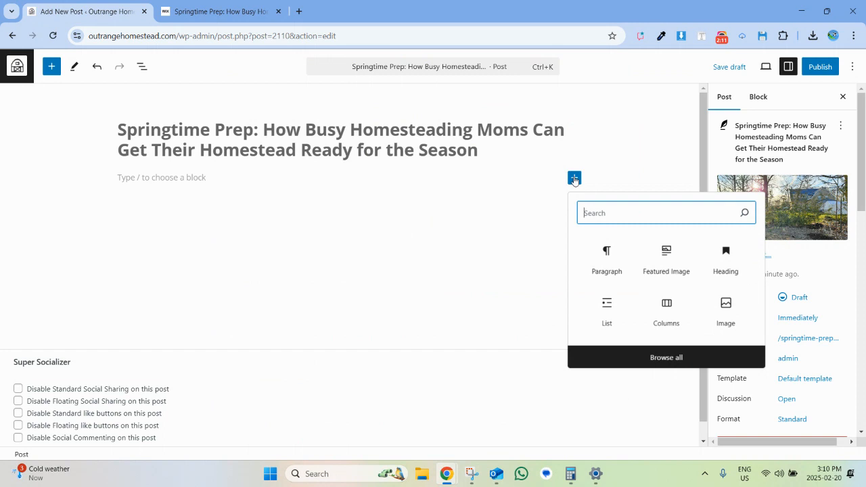
text(colu)
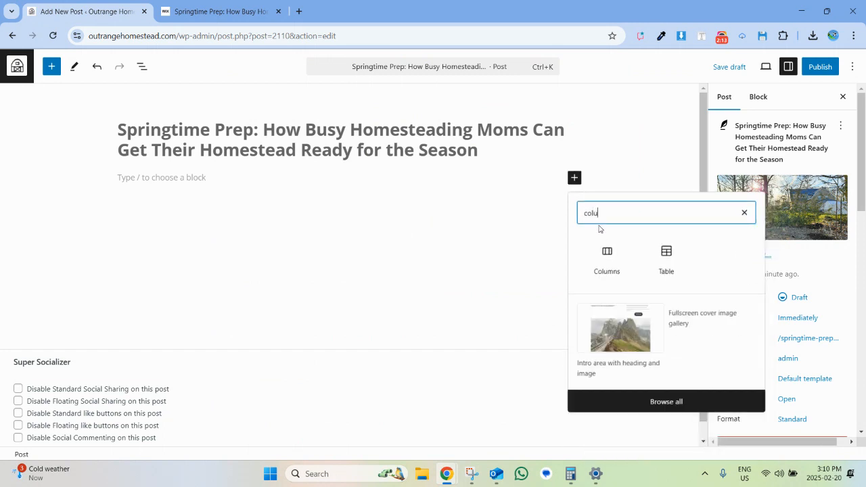
click(604, 271)
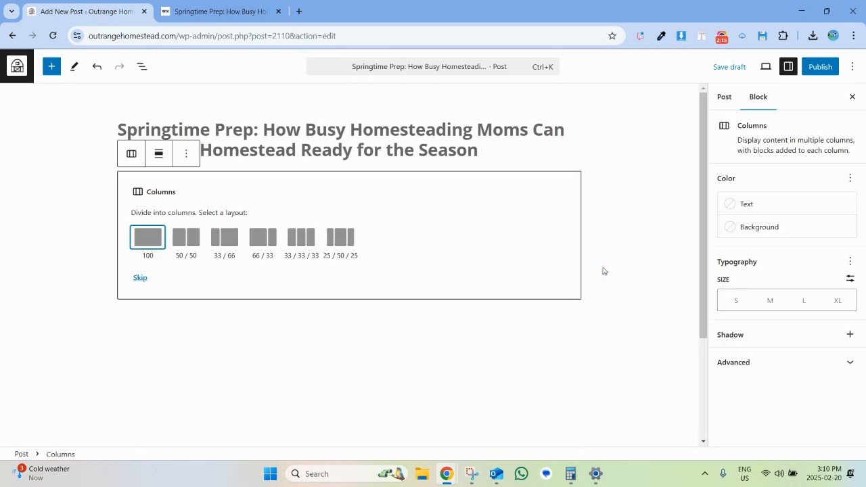
click(188, 238)
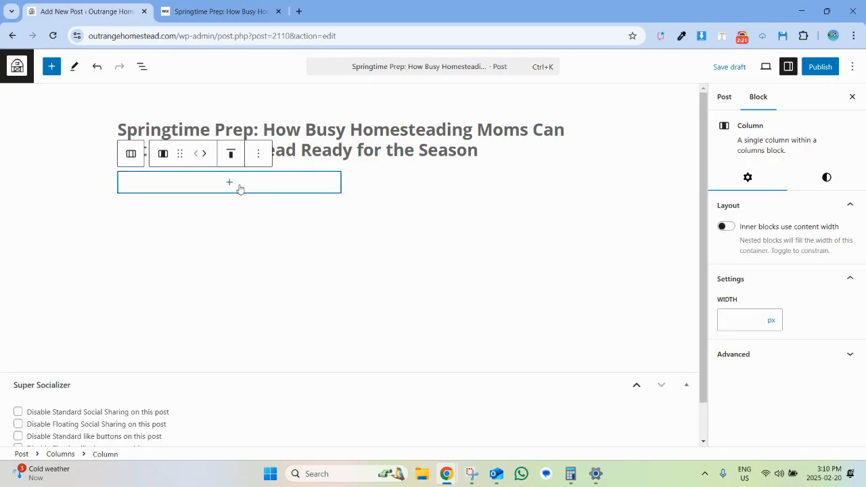
Copy the Wix article's opening paragraph and paste it as plain text into a Paragraph block in the first column.
click(223, 12)
drag(215, 120, 401, 289)
key(ctrl+c)
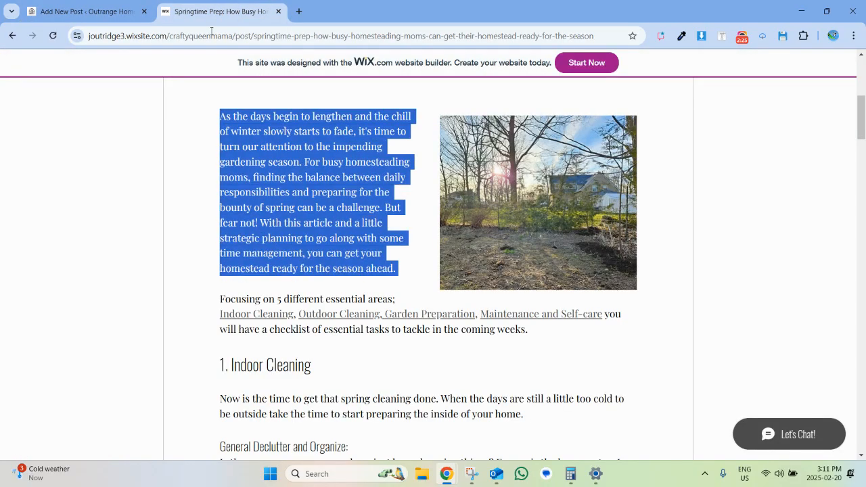
click(135, 19)
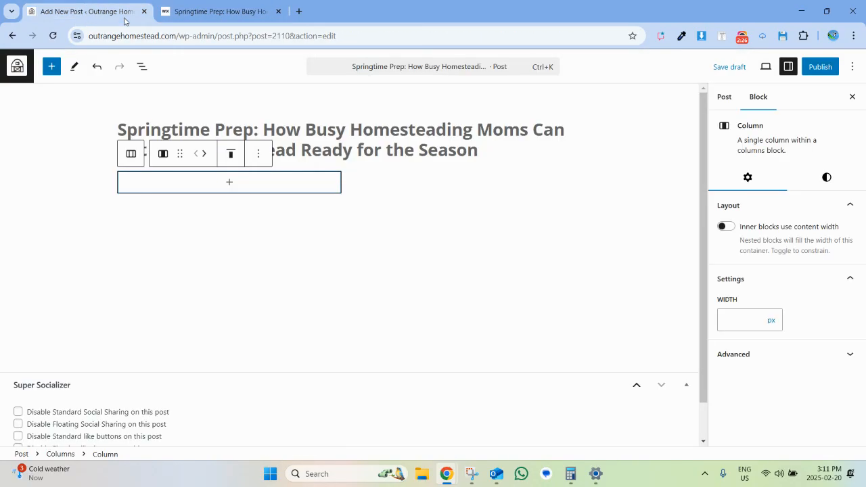
click(223, 184)
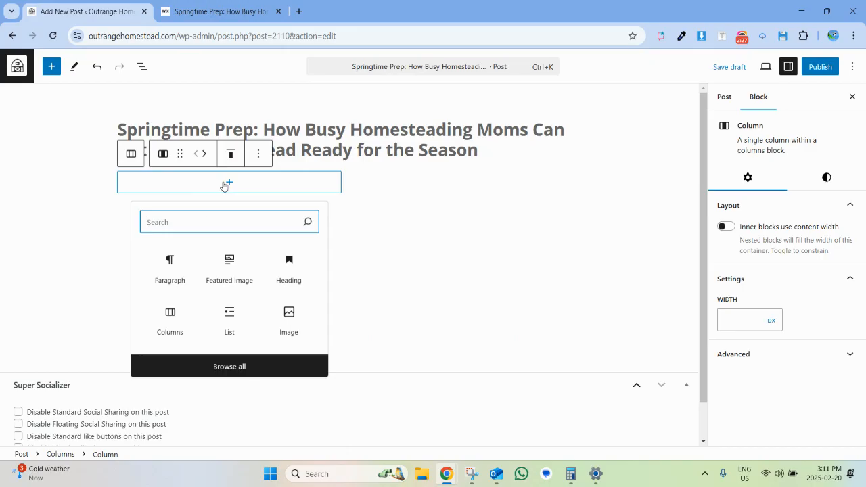
click(170, 272)
right_click(160, 189)
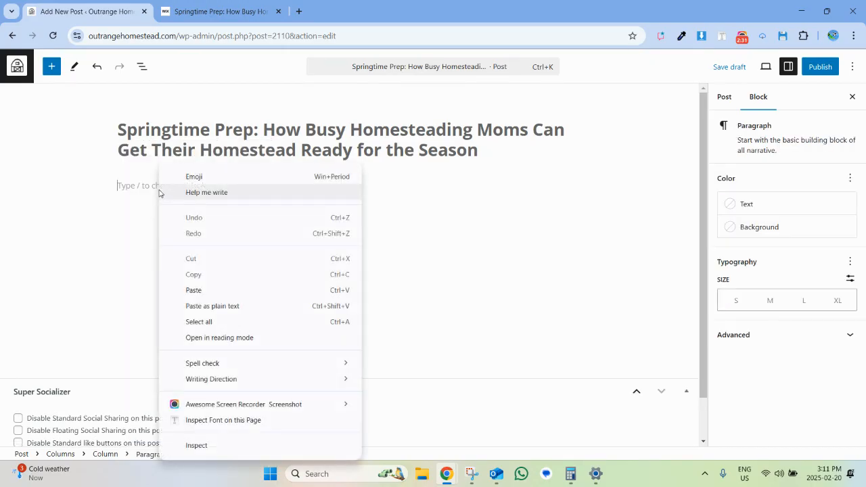
click(218, 310)
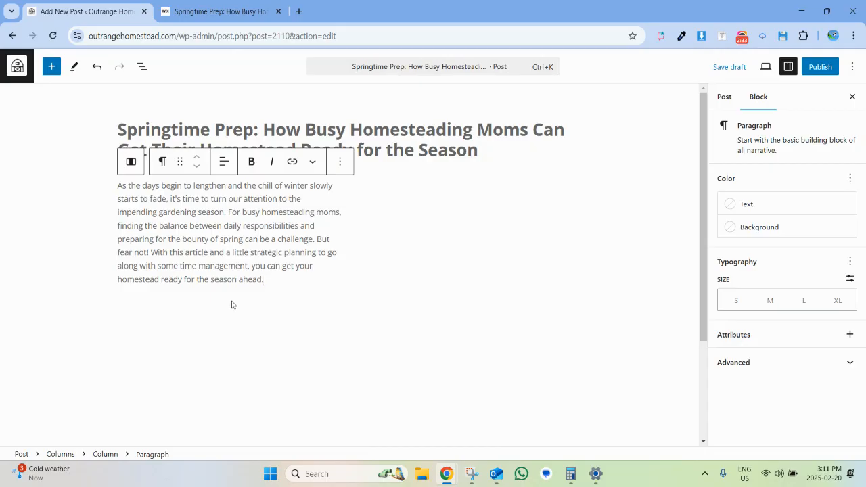
Add a Featured Image block to the second column, beside the intro paragraph, and review the two-column layout.
click(391, 176)
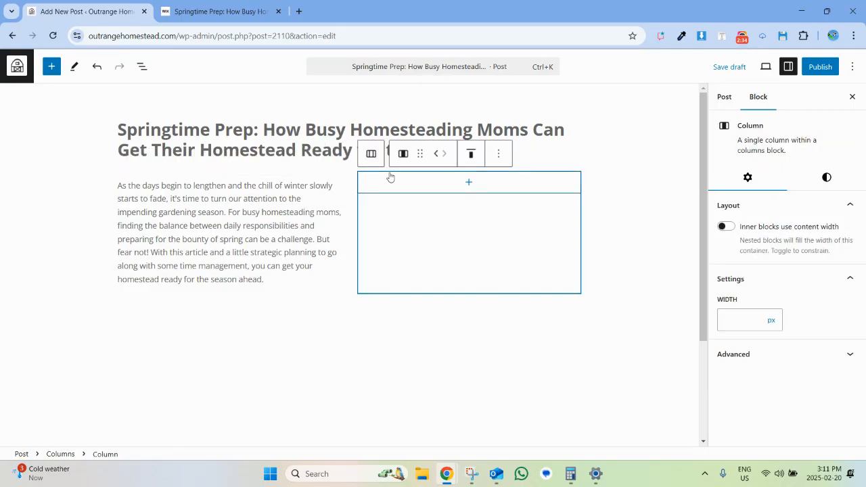
click(468, 182)
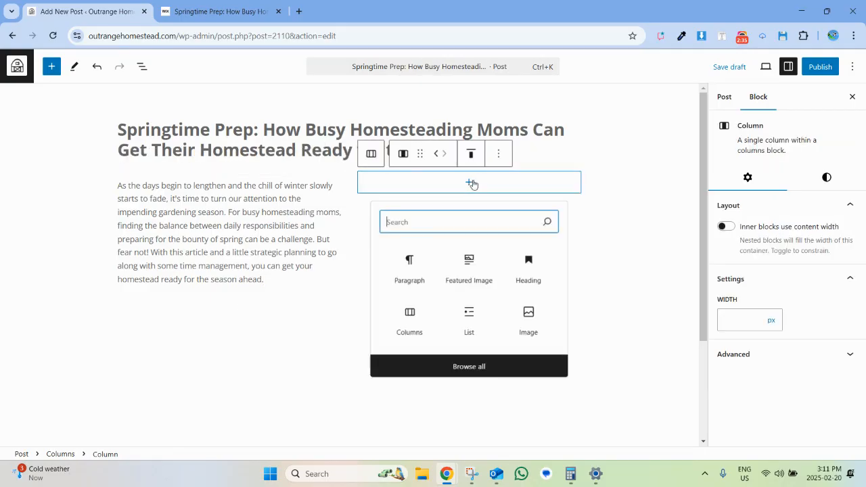
click(472, 261)
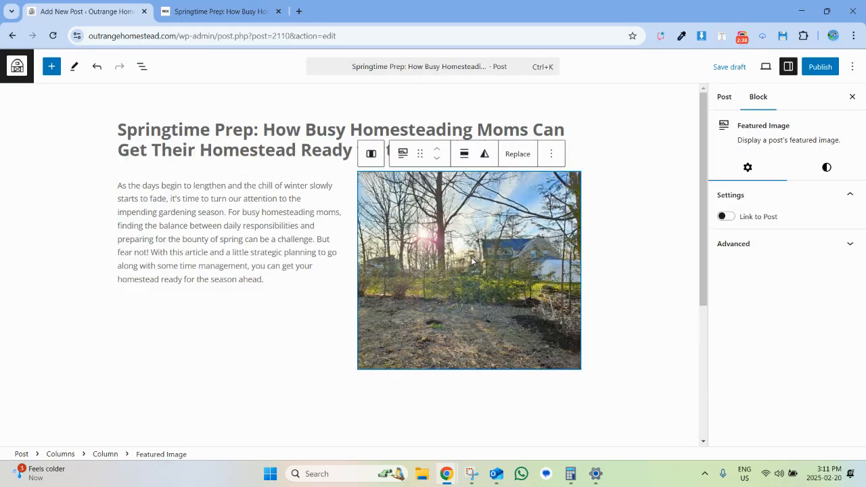
click(586, 306)
scroll(586, 306, down, 2)
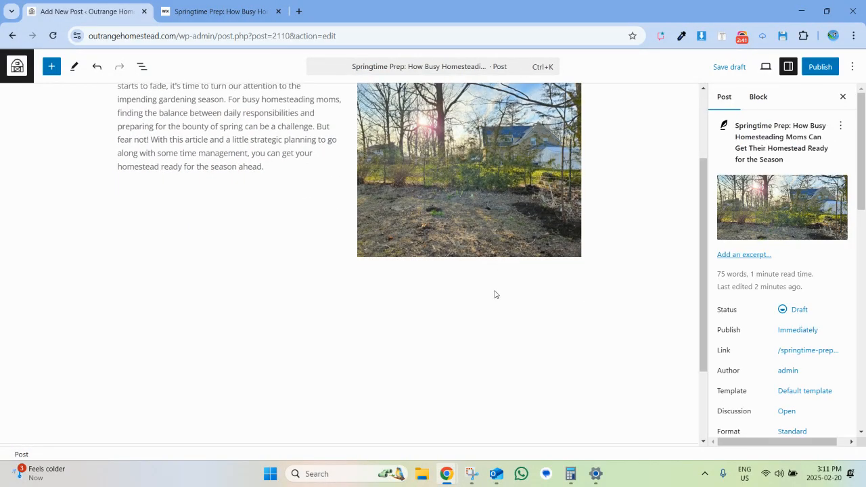
scroll(474, 325, up, 2)
Copy the Wix article's text from "Focusing on 5 different essential areas" through the "Buy Now" link sentence and return to the post editor.
click(223, 11)
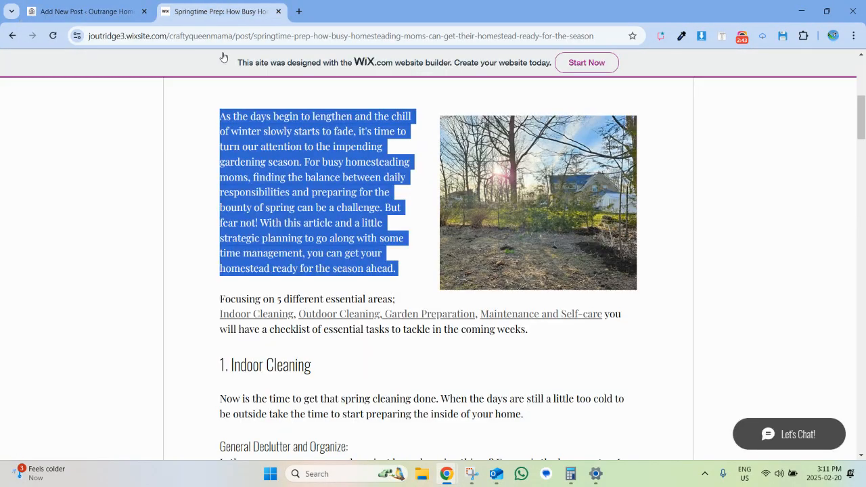
scroll(262, 172, down, 2)
scroll(262, 172, down, 1)
drag(221, 138, 625, 403)
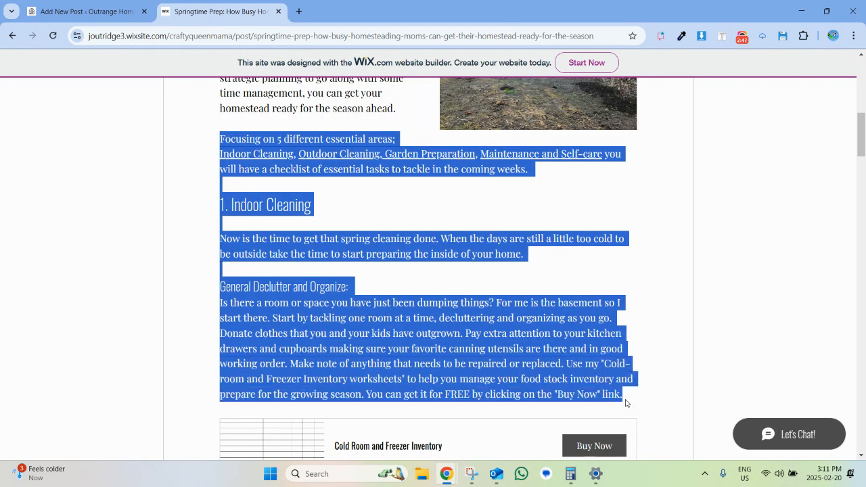
click(78, 11)
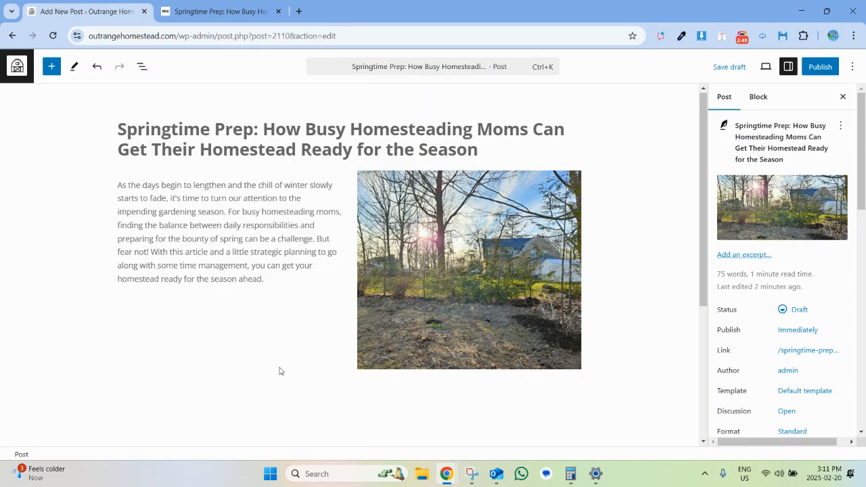
Select the whole Columns block and add an empty Paragraph block directly below it.
click(277, 371)
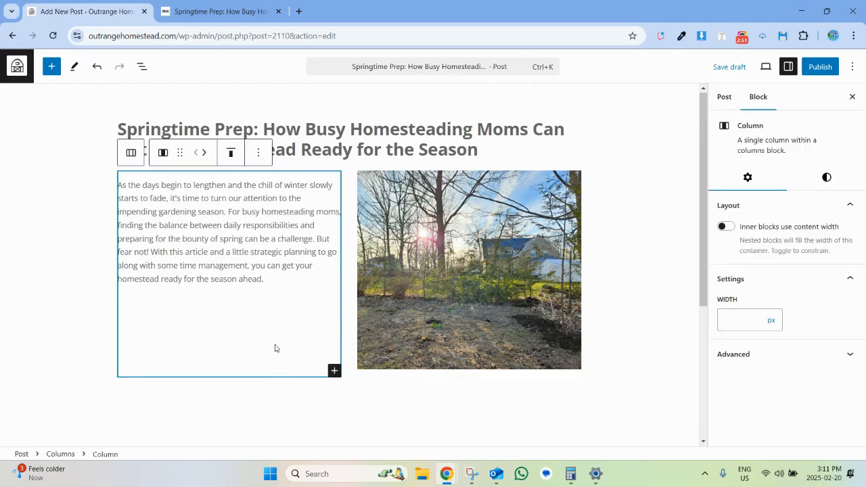
click(430, 269)
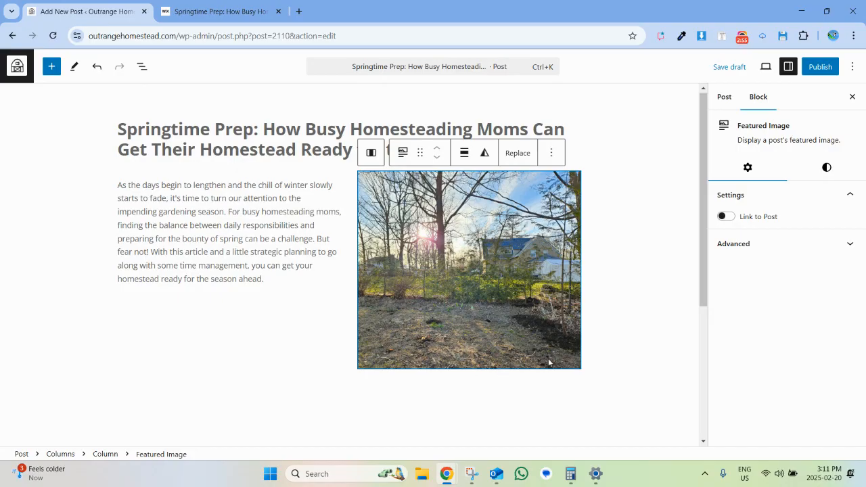
click(192, 214)
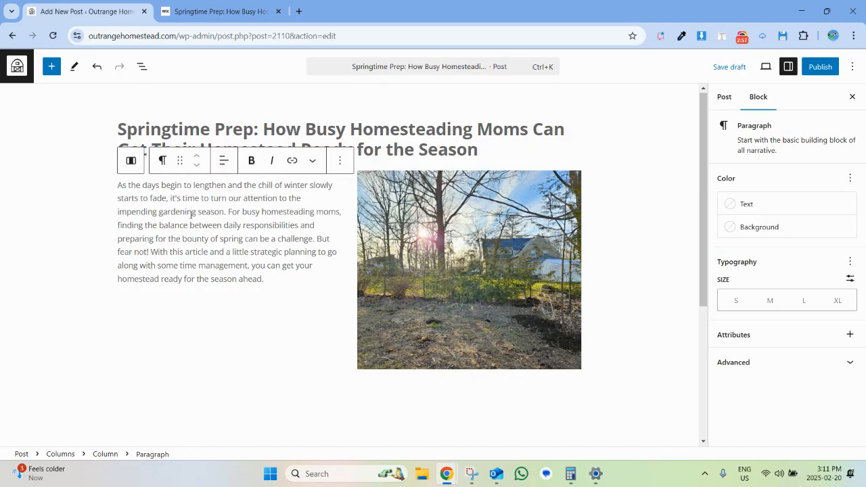
click(190, 332)
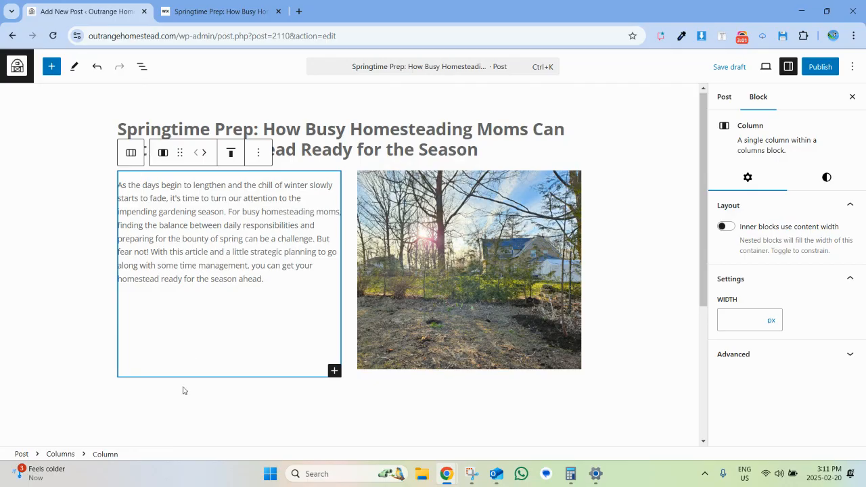
scroll(164, 421, down, 1)
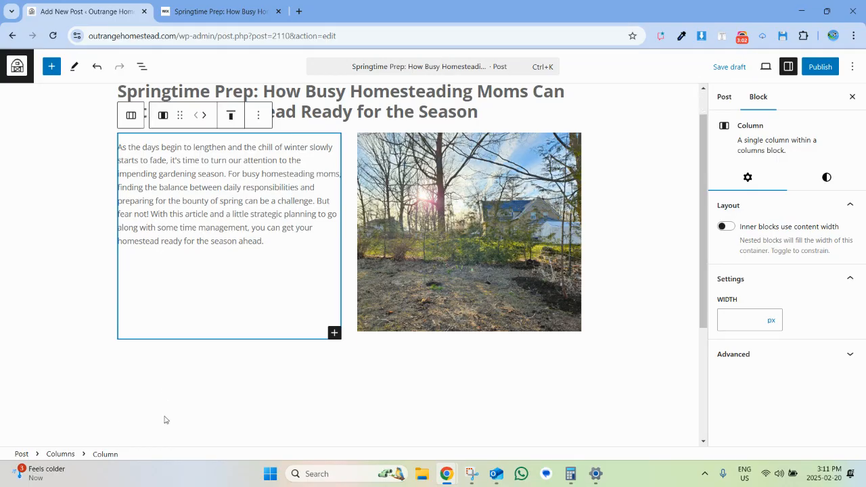
click(202, 319)
click(202, 320)
click(202, 320)
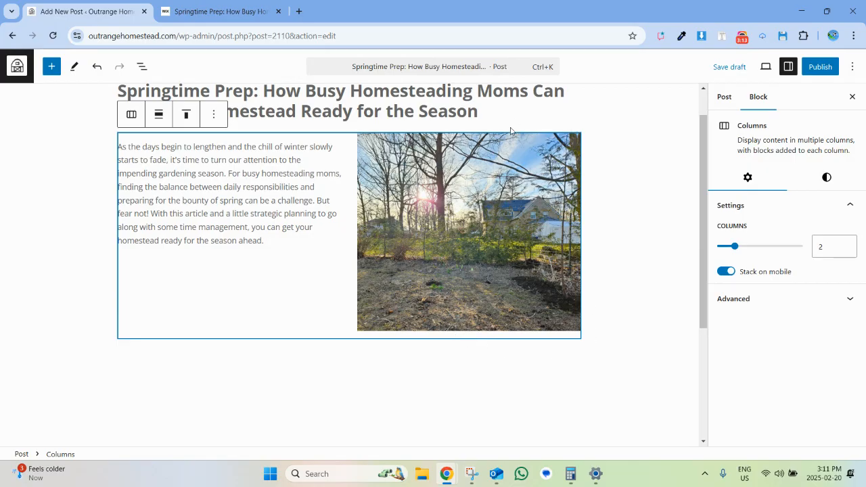
key(Return)
Paste the copied article section as plain text into the empty paragraph below the columns.
scroll(510, 195, up, 3)
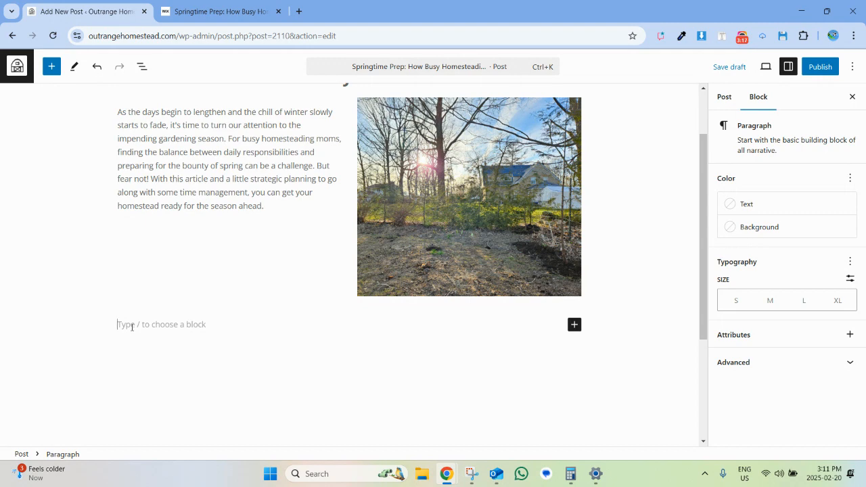
right_click(132, 327)
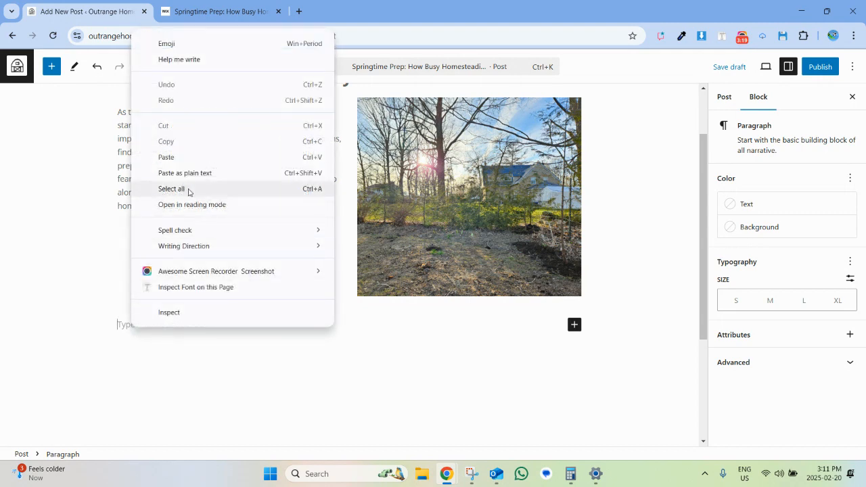
click(205, 170)
scroll(197, 277, up, 5)
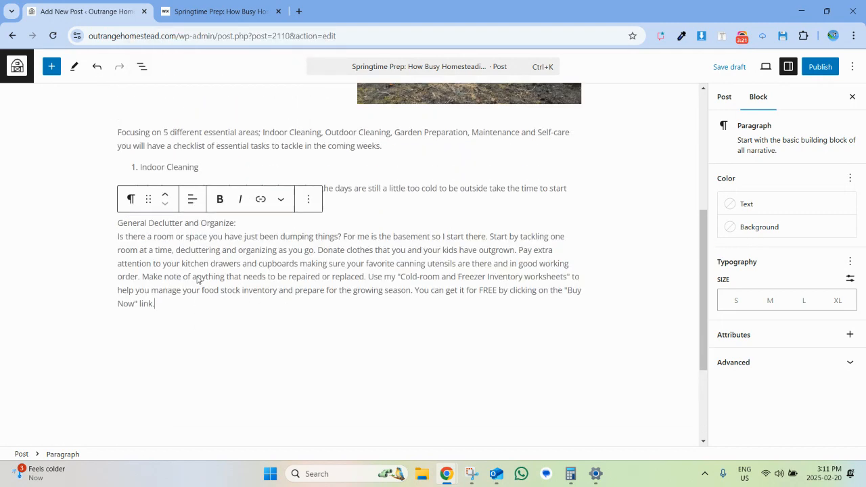
Try to turn the "Indoor Cleaning" list item into a plain paragraph starting with a typed "1.".
click(132, 292)
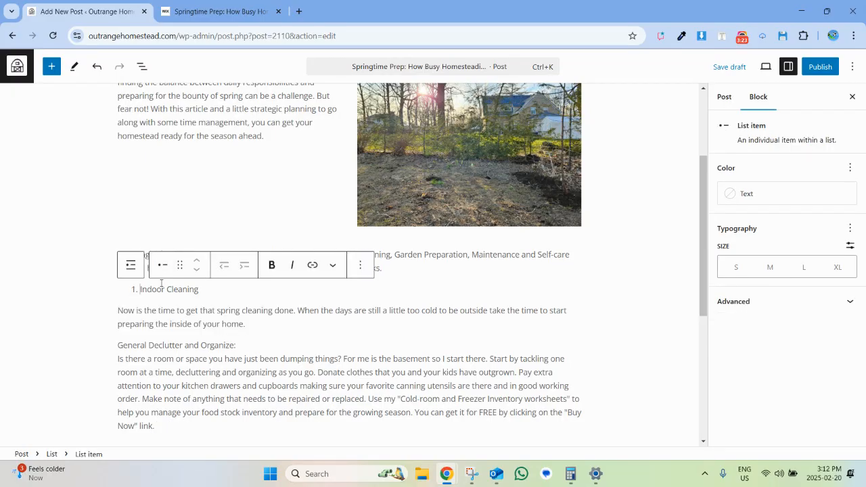
key(BackSpace)
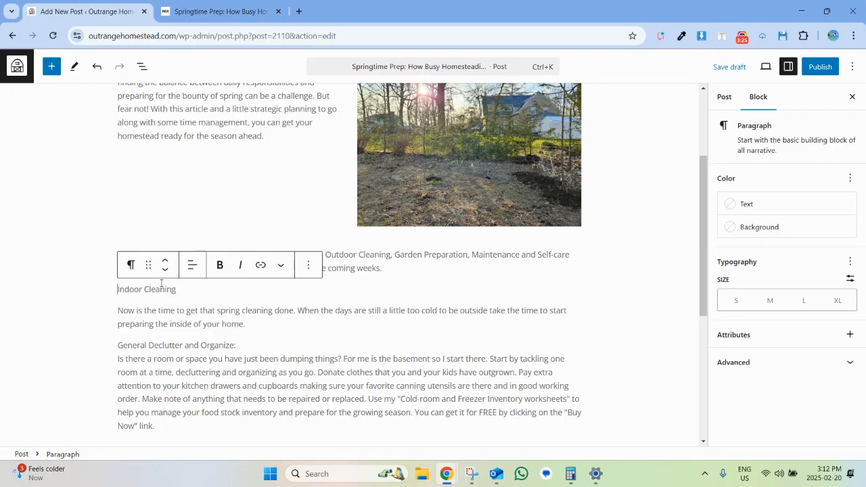
text(1.)
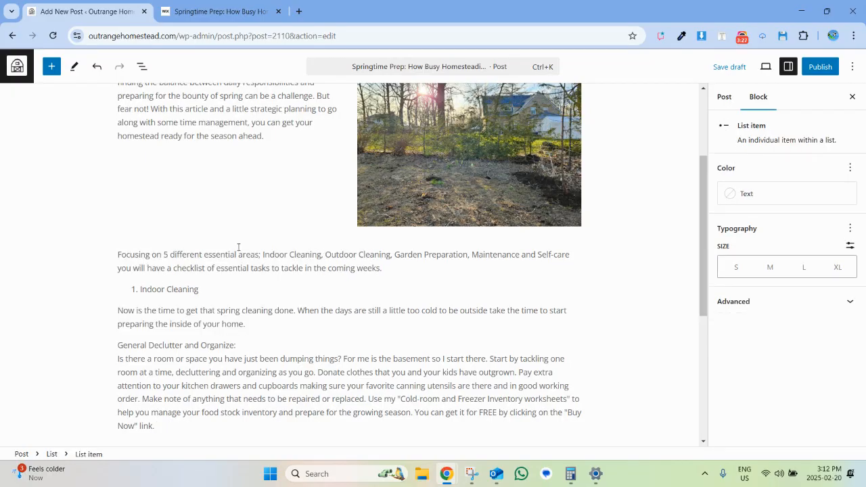
scroll(339, 248, up, 1)
scroll(464, 276, down, 3)
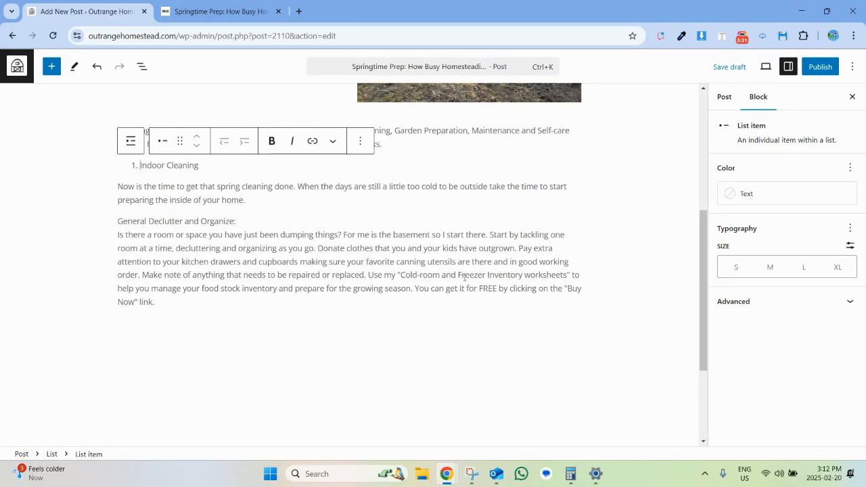
scroll(201, 306, up, 4)
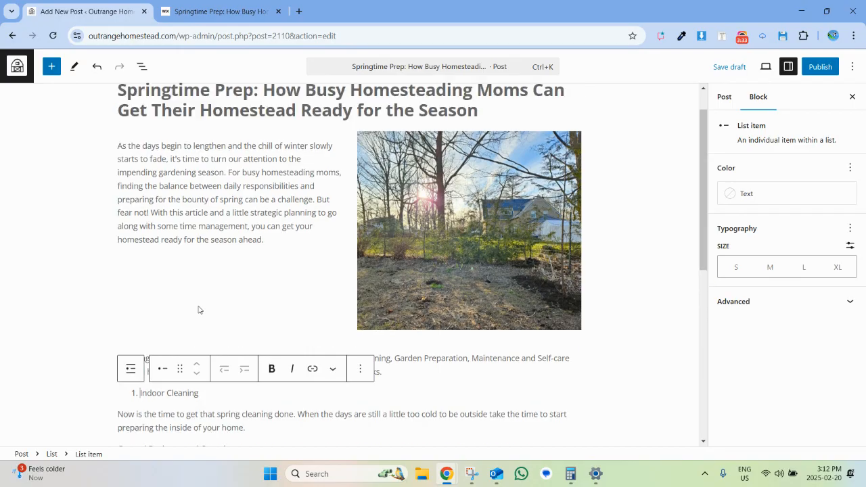
Preview the post in a new tab and examine the spacing below the columns and the formatting of the section headings.
click(193, 206)
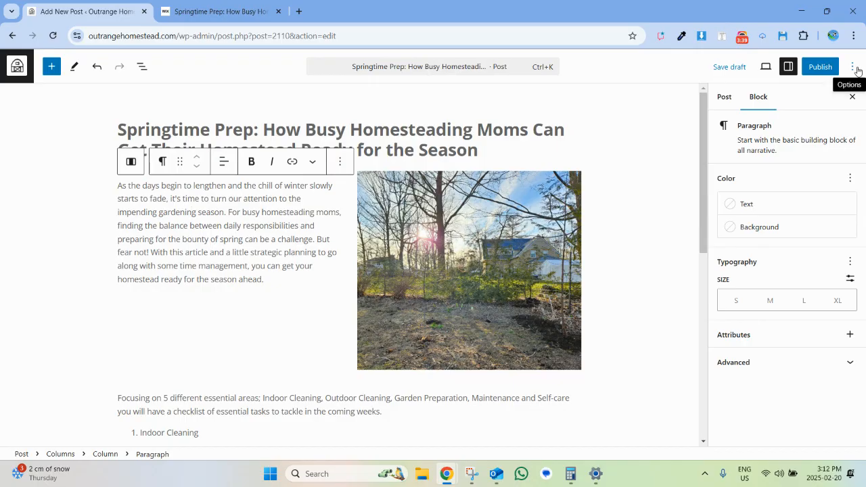
click(767, 67)
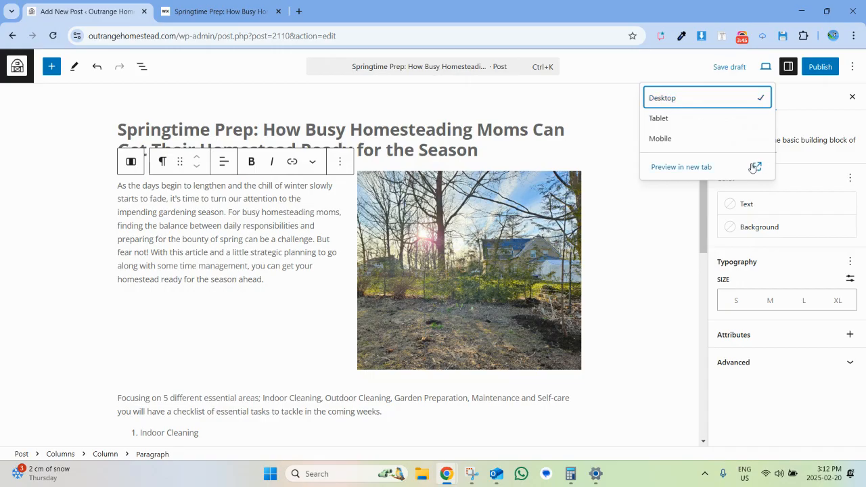
click(708, 167)
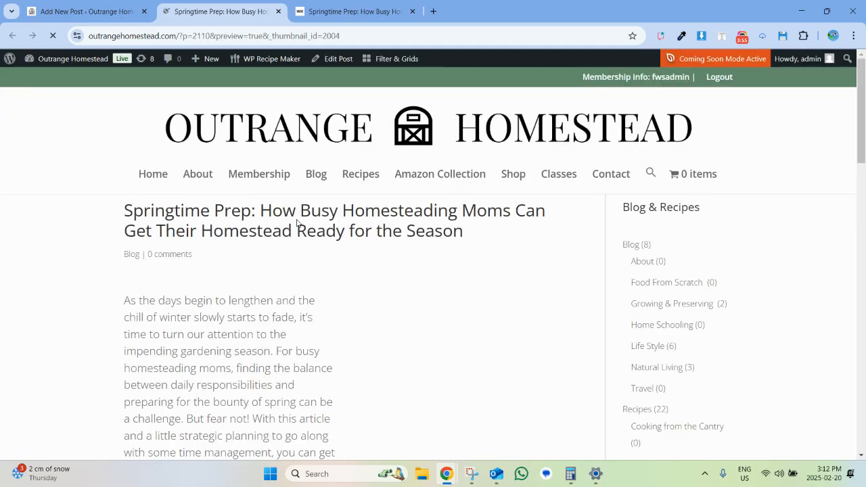
scroll(296, 223, down, 1)
scroll(297, 223, down, 3)
scroll(297, 223, up, 2)
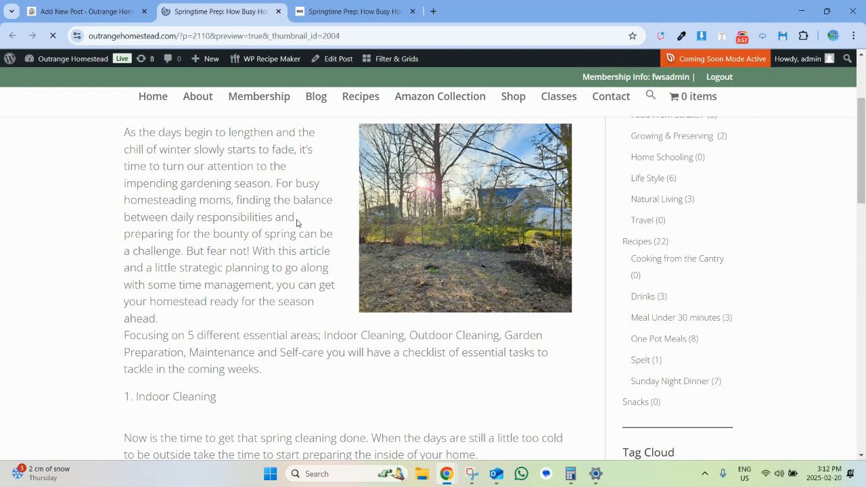
scroll(297, 224, down, 1)
scroll(296, 223, down, 1)
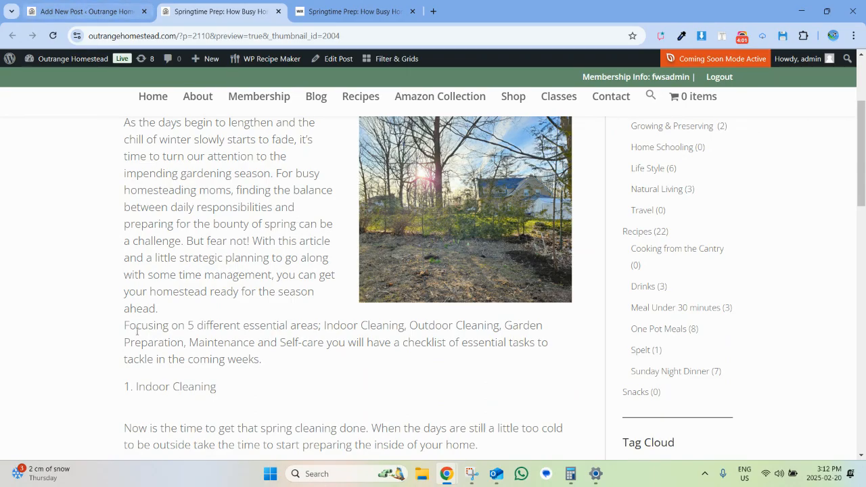
drag(125, 324, 162, 364)
drag(133, 389, 219, 387)
scroll(164, 309, down, 3)
drag(124, 271, 303, 271)
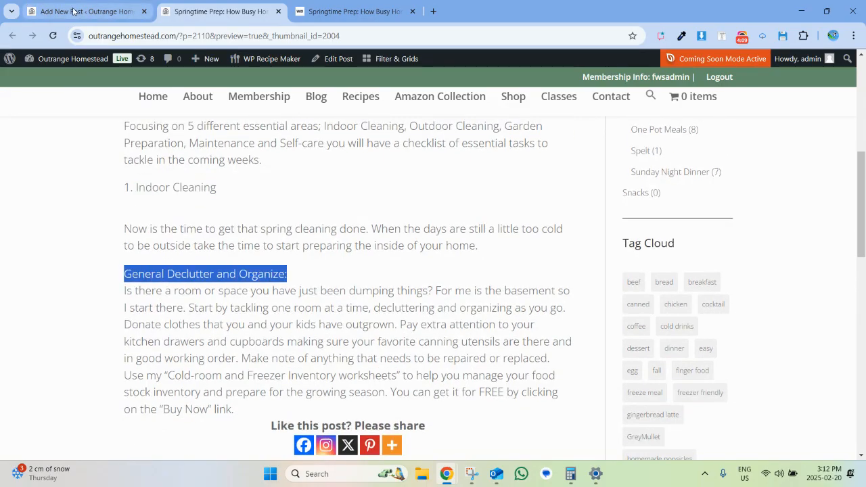
Insert an empty paragraph above "Focusing on 5 different essential areas" to add space below the columns in the post.
click(74, 12)
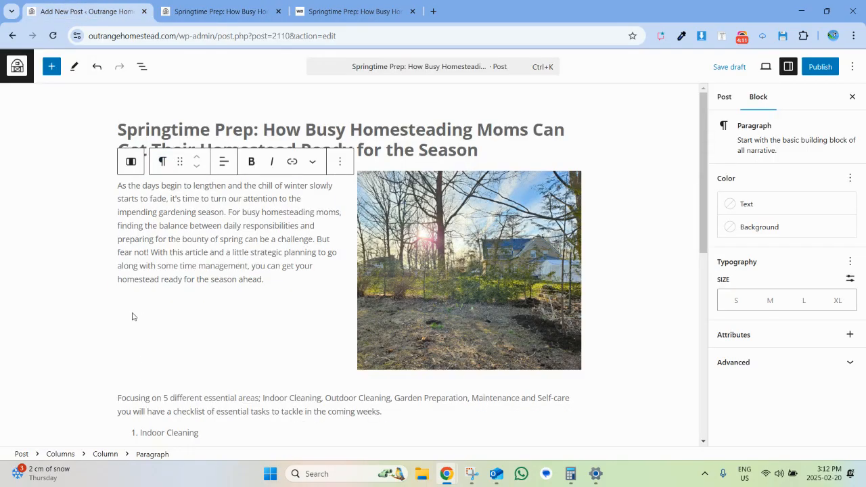
click(118, 398)
key(Return)
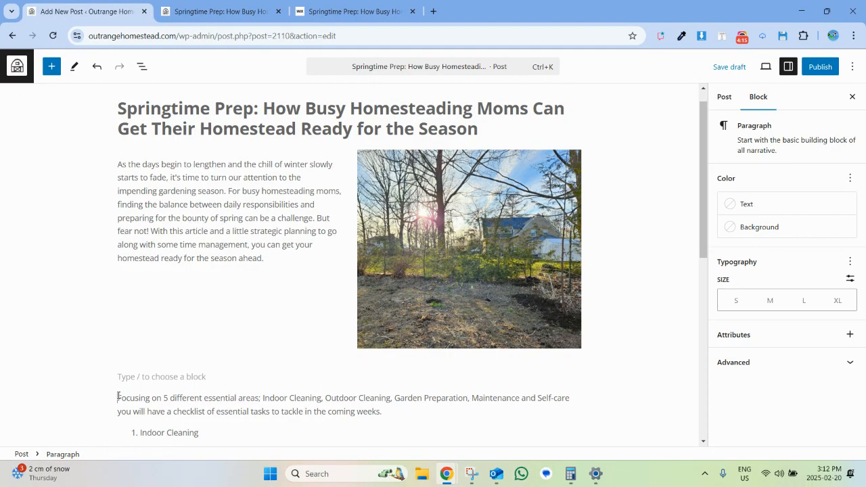
click(118, 397)
Make the "Indoor Cleaning" list item and the "General Declutter and Organize:" line bold.
drag(131, 435, 217, 434)
click(274, 408)
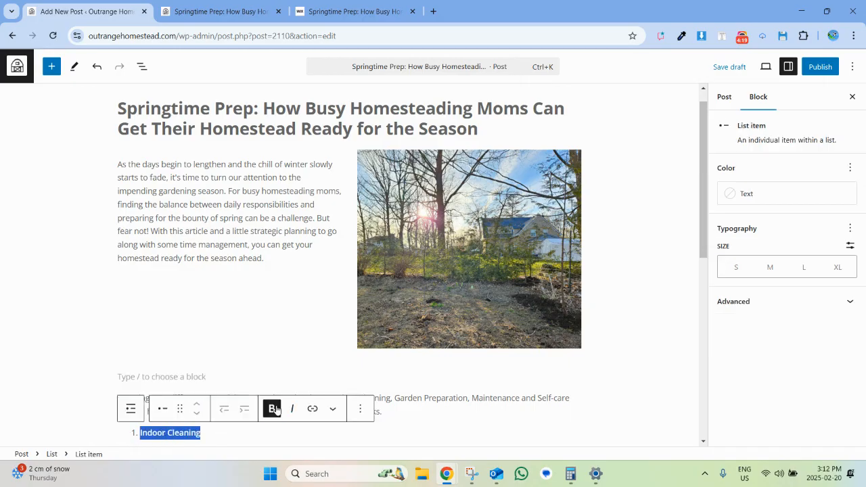
scroll(276, 410, down, 3)
drag(252, 322, 118, 322)
click(219, 297)
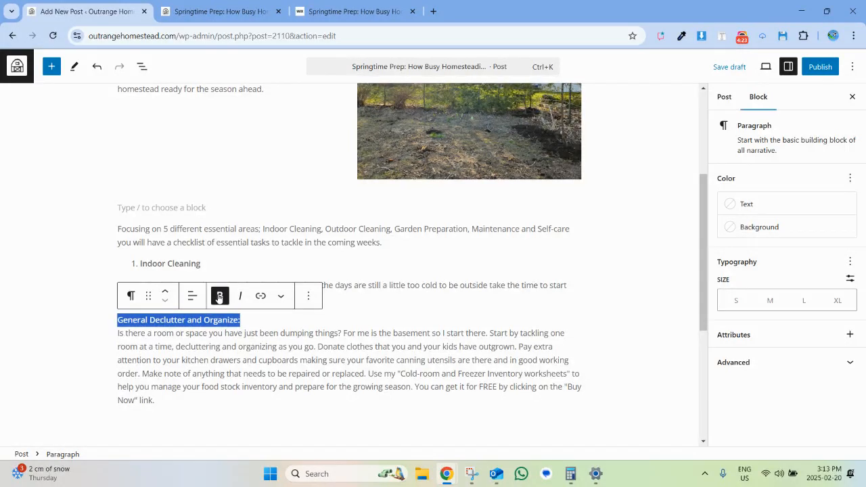
Save the draft and reload the post preview to check the bold headings and the spacing below the columns.
click(722, 68)
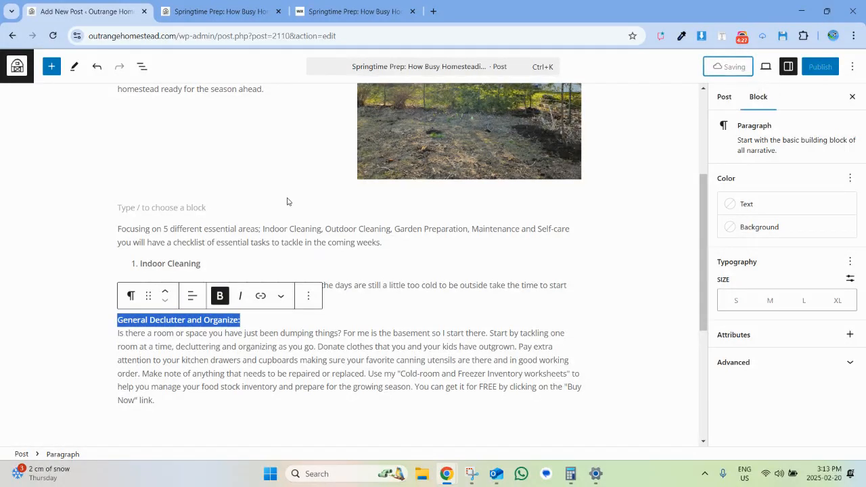
click(195, 20)
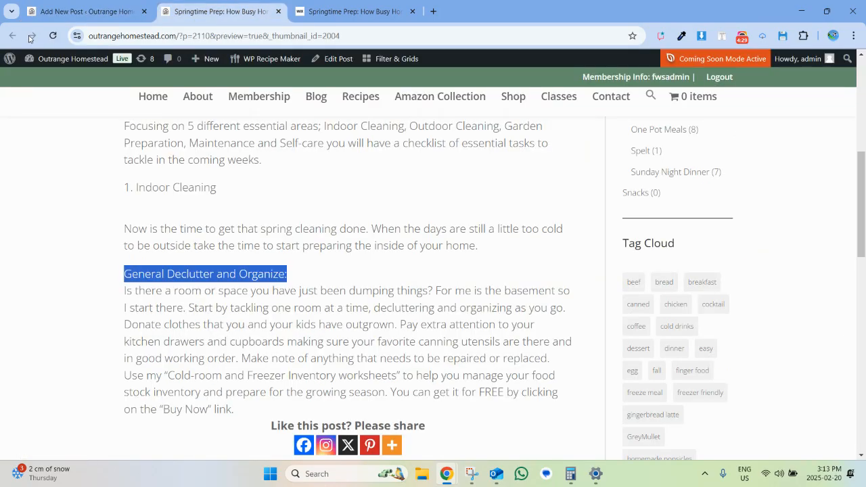
click(54, 37)
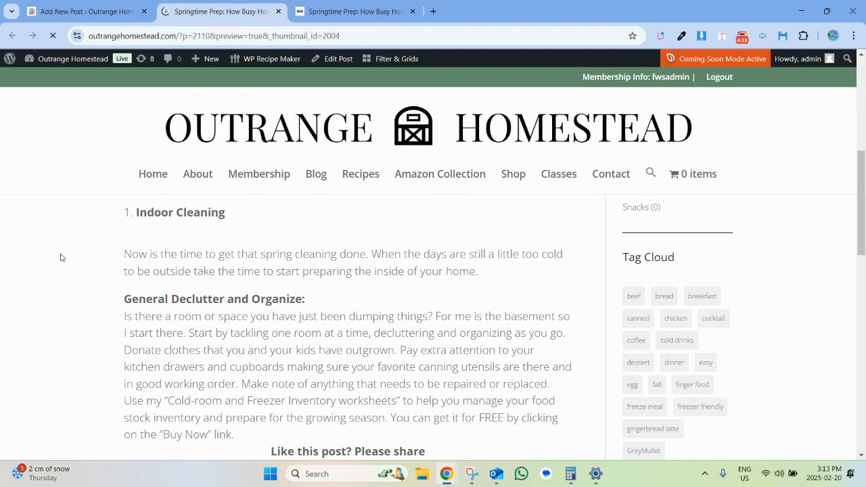
scroll(128, 308, up, 3)
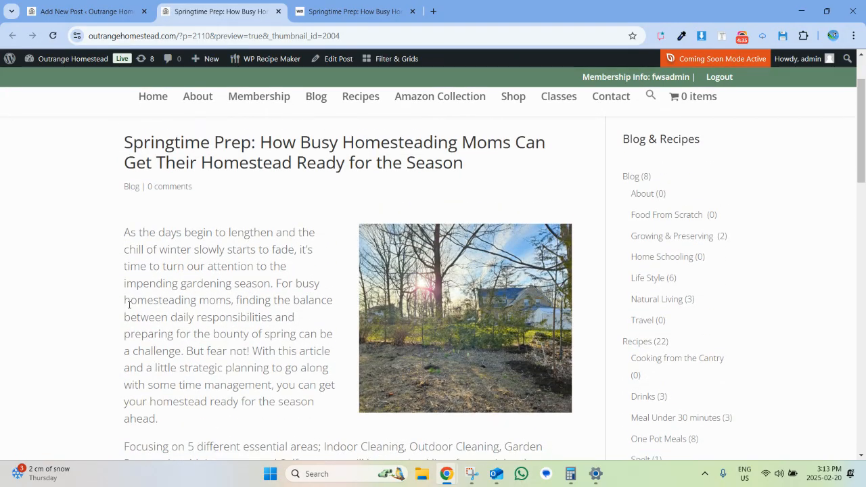
Check the Wix article for the content that follows the "General Declutter and Organize" paragraph.
click(108, 10)
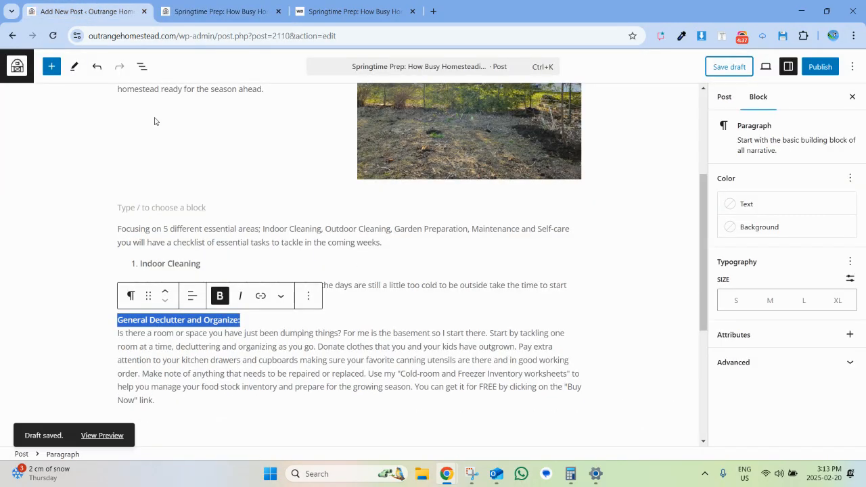
click(262, 321)
scroll(236, 352, down, 1)
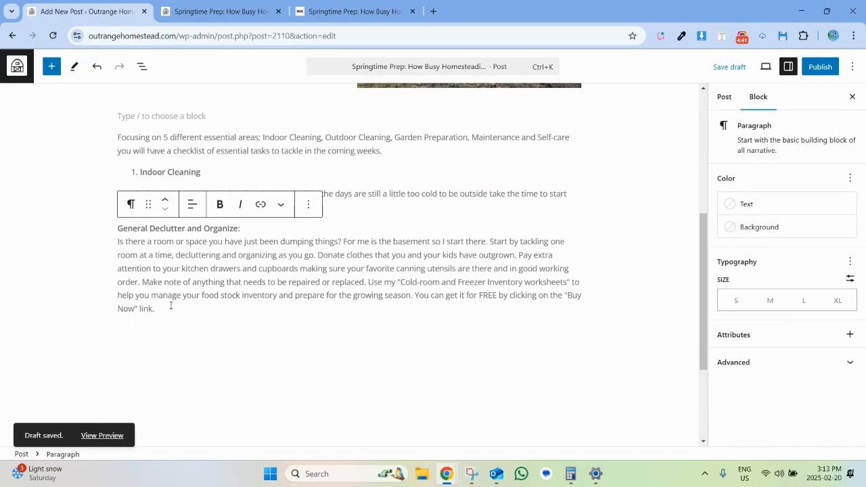
scroll(171, 305, up, 1)
click(325, 7)
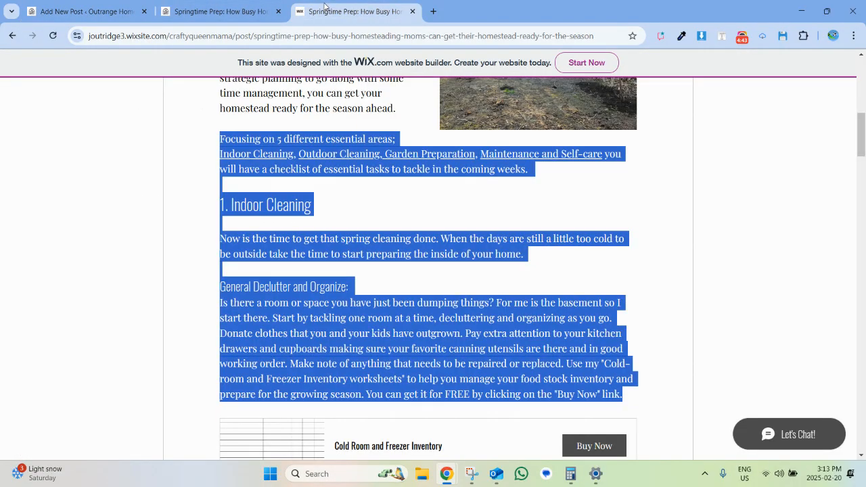
scroll(318, 250, down, 3)
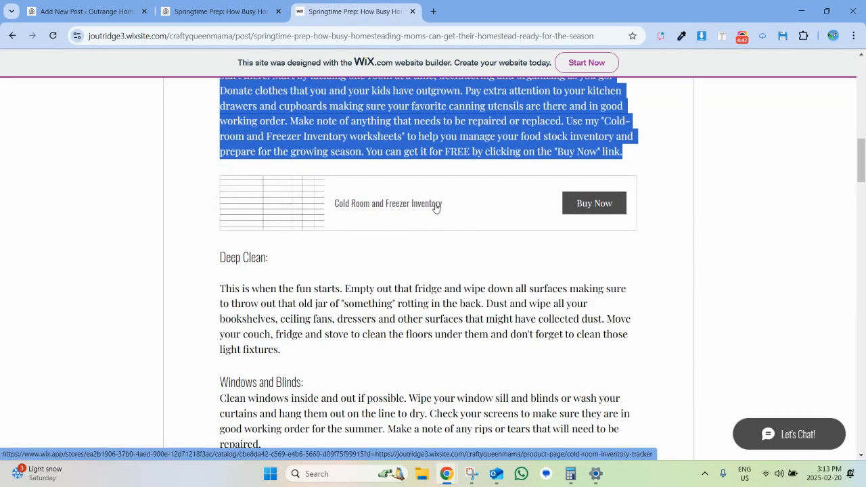
Add an empty block below the "General Declutter and Organize" paragraph in the WordPress post and search the available blocks for "woo".
click(80, 10)
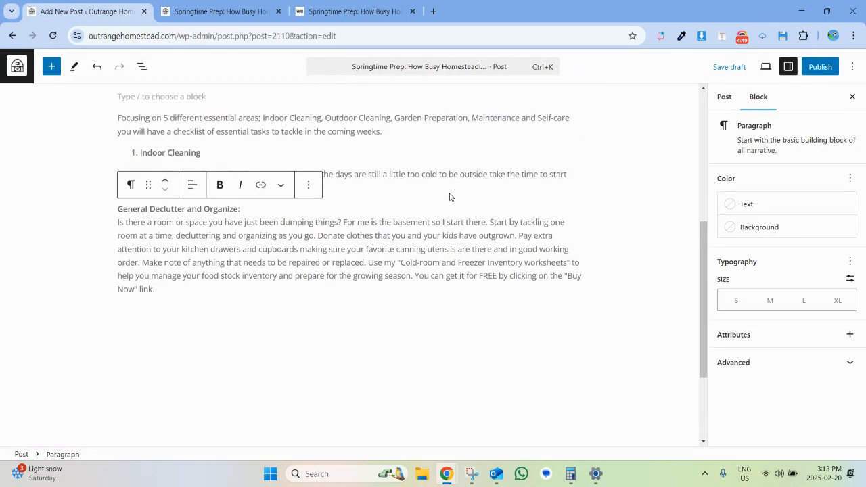
scroll(451, 197, down, 1)
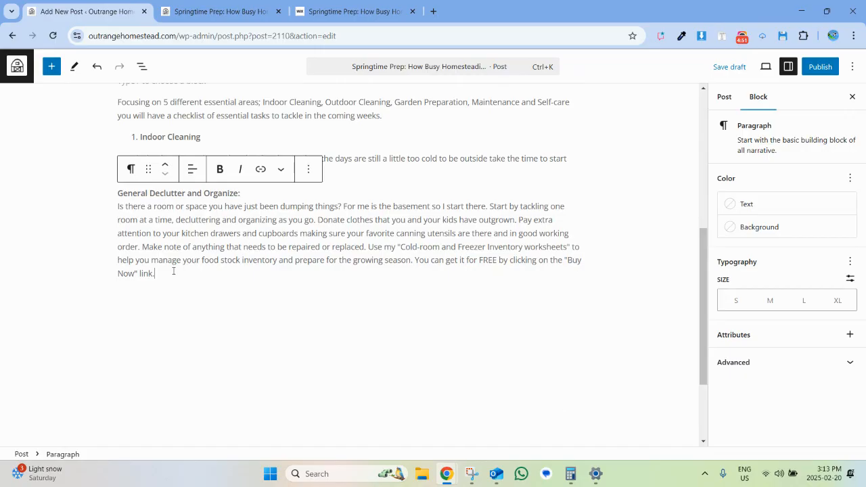
key(Return)
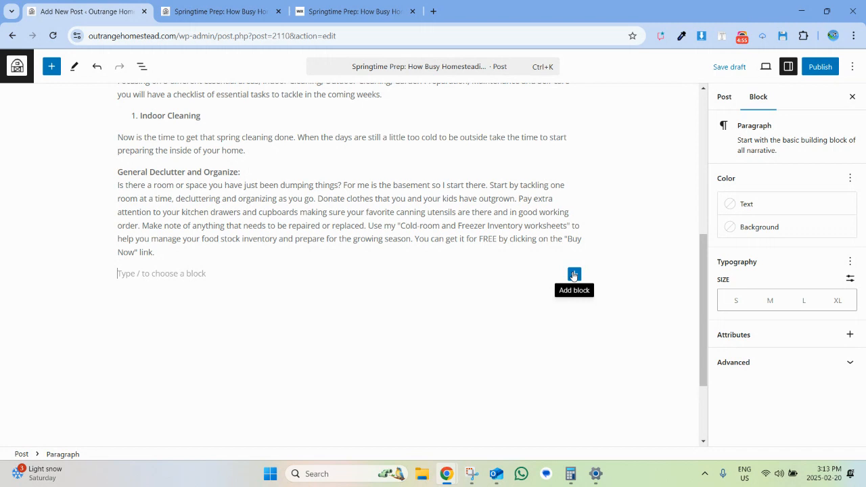
click(574, 274)
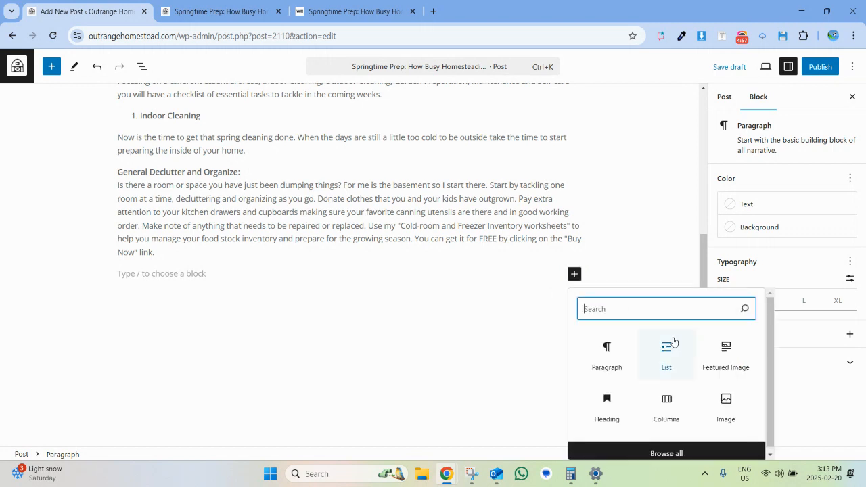
text(woo)
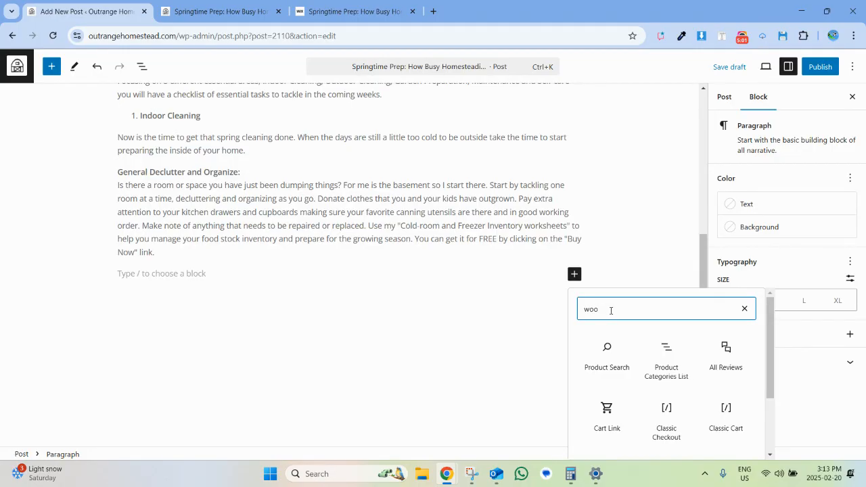
scroll(643, 339, down, 2)
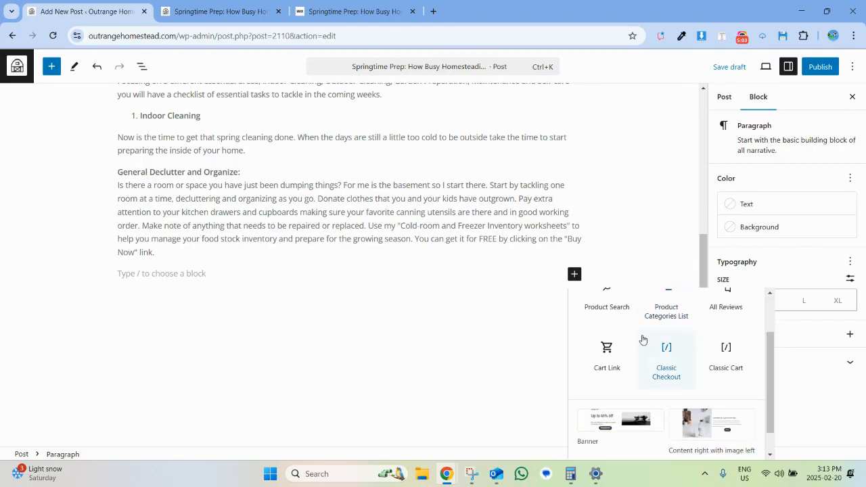
scroll(712, 356, down, 1)
scroll(712, 356, up, 3)
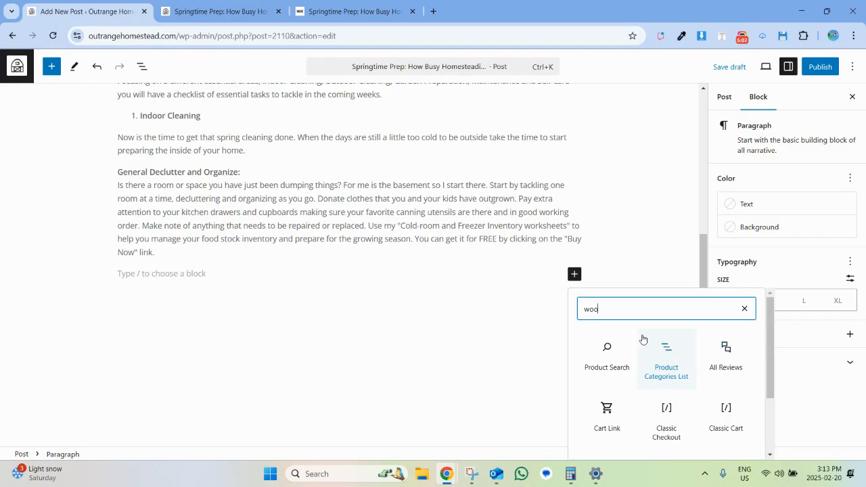
Search the available blocks for "product" and insert a Product Collection block below the "General Declutter and Organize" paragraph.
key(BackSpace)
key(BackSpace)
key(BackSpace)
text(p)
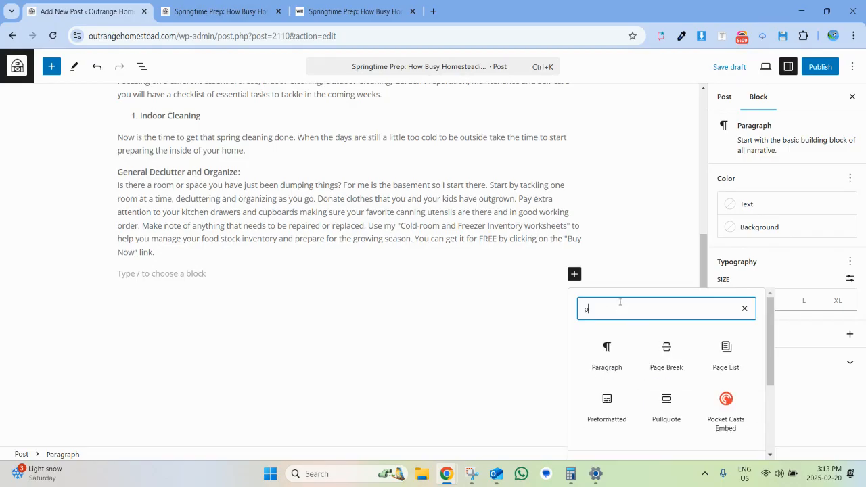
text(roduct)
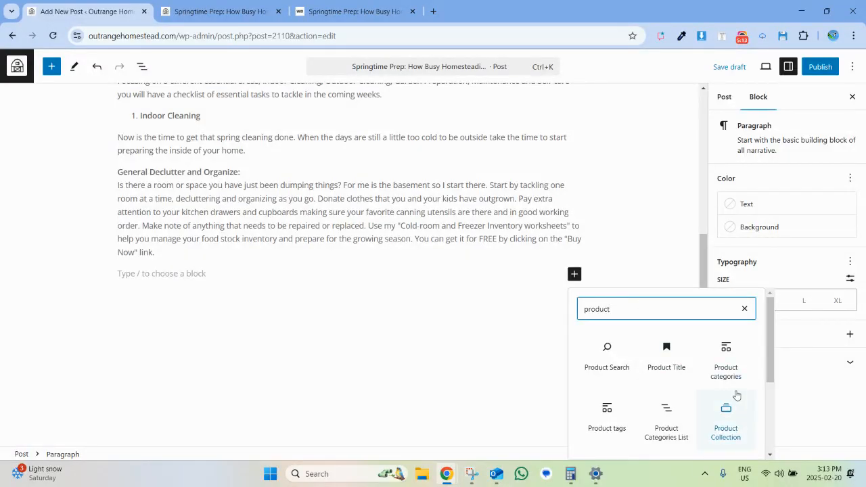
scroll(706, 372, down, 1)
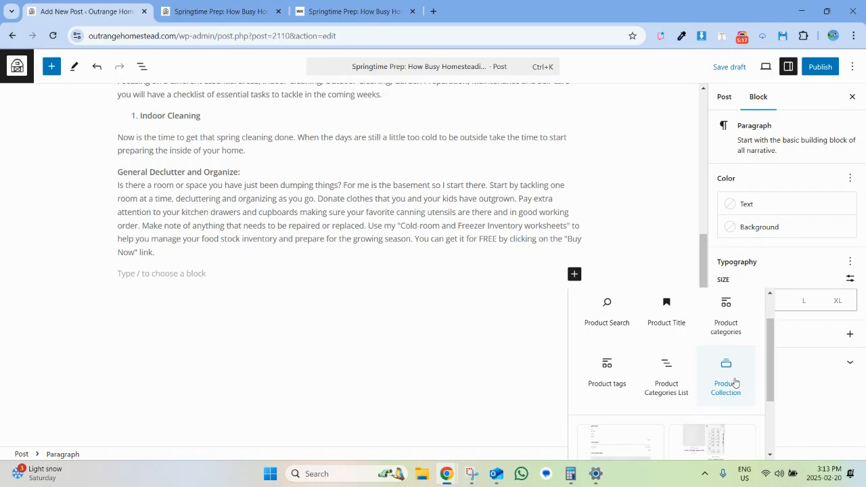
scroll(736, 383, down, 2)
scroll(736, 383, up, 2)
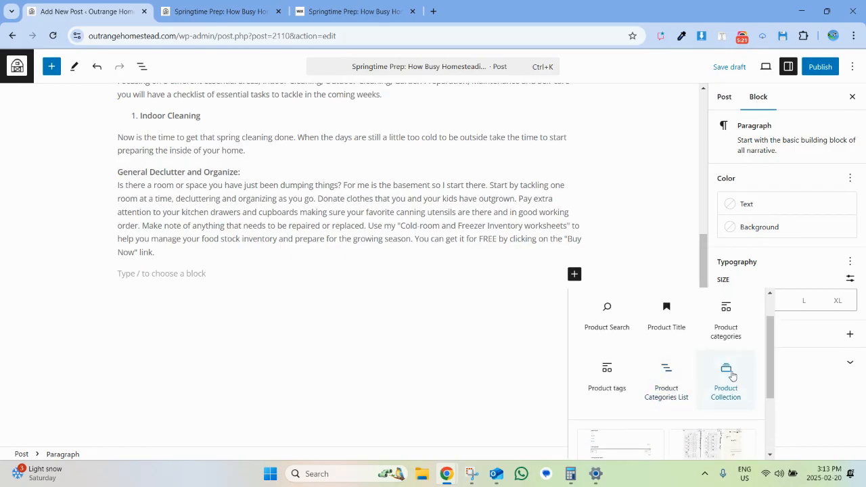
click(726, 374)
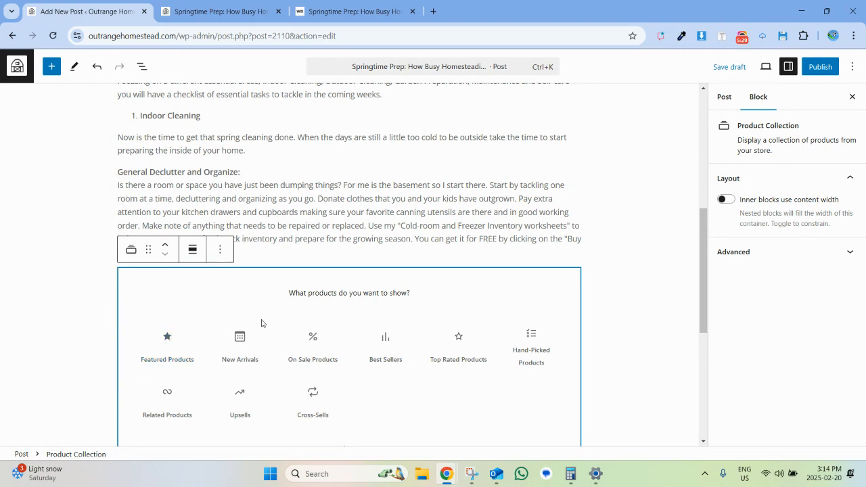
Try creating a custom product collection in the new block and review the products it shows.
scroll(365, 351, down, 1)
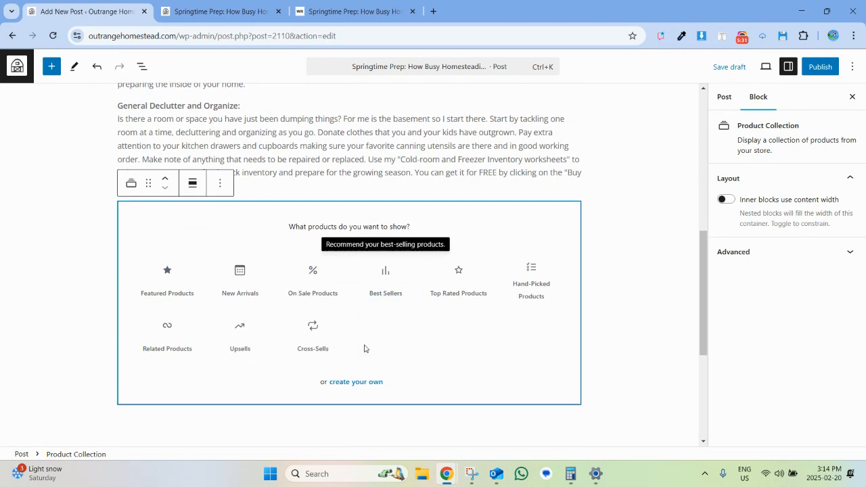
click(346, 383)
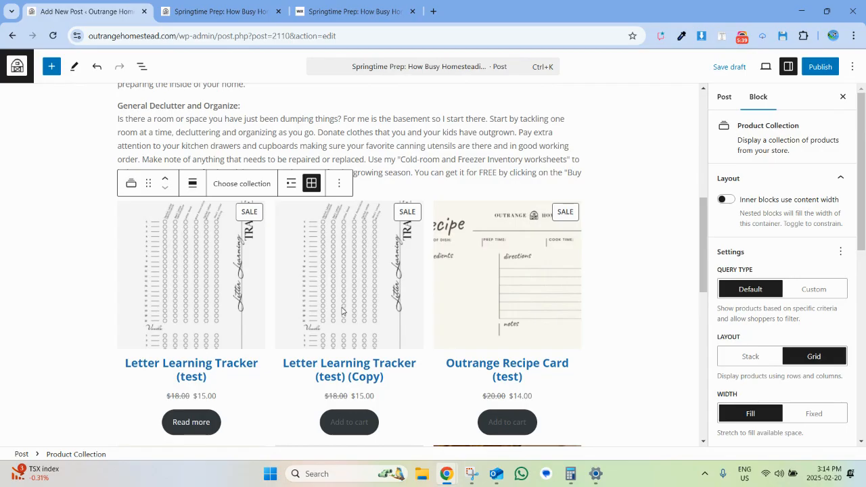
scroll(343, 310, down, 2)
scroll(339, 293, up, 1)
scroll(369, 178, up, 1)
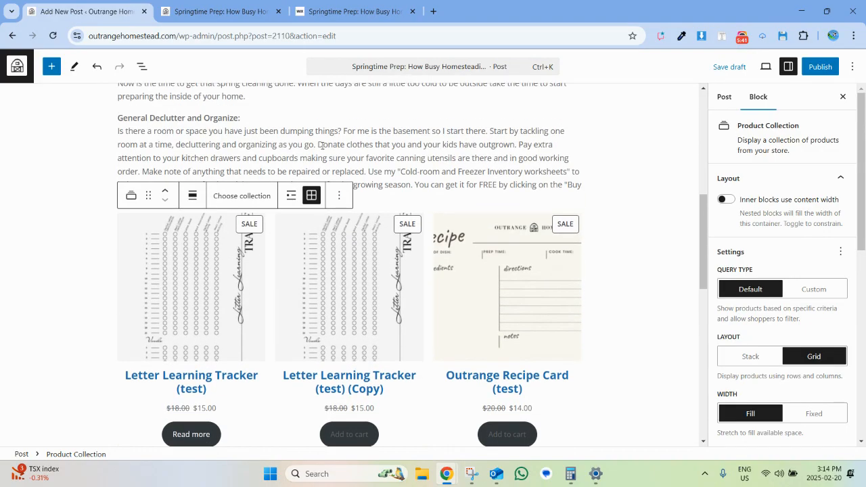
Delete the Product Collection block from the post.
click(340, 196)
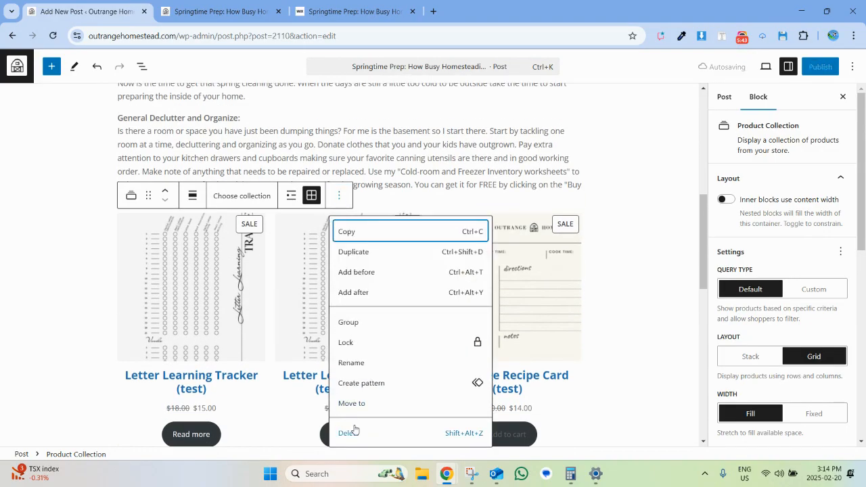
click(354, 431)
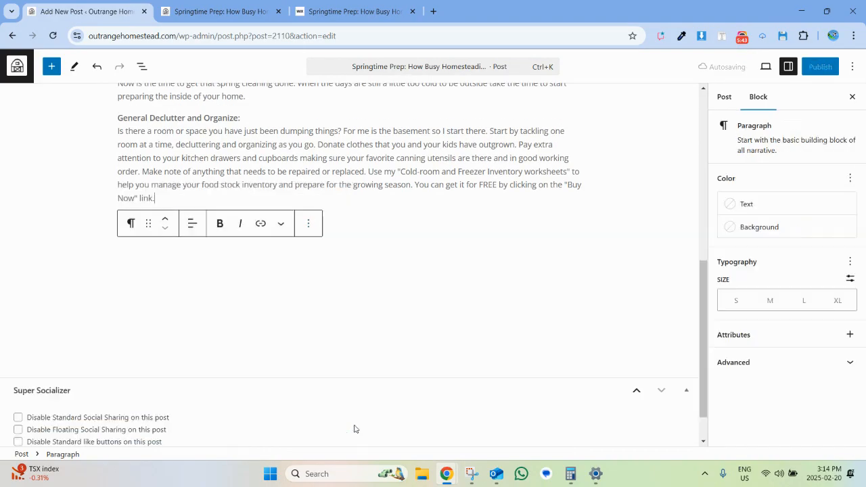
click(308, 225)
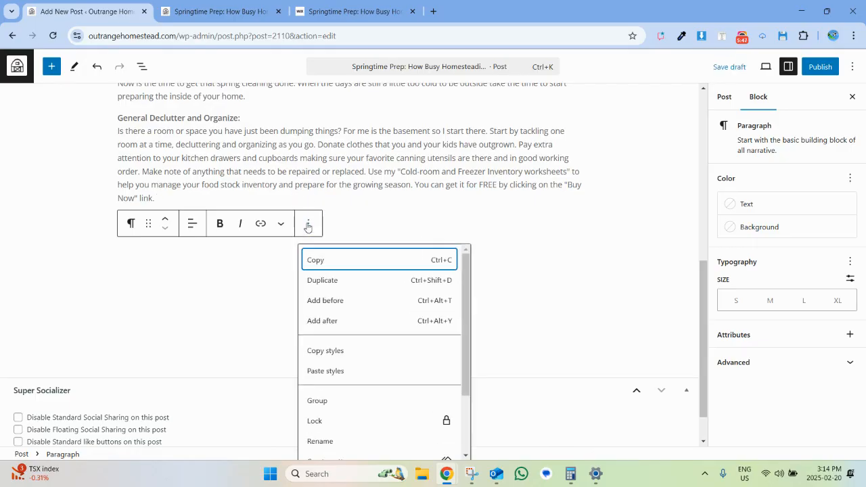
scroll(360, 362, down, 2)
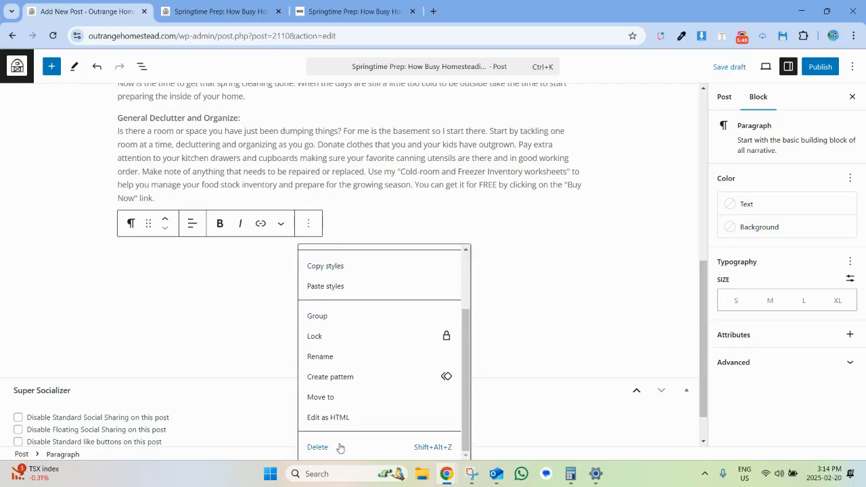
click(370, 217)
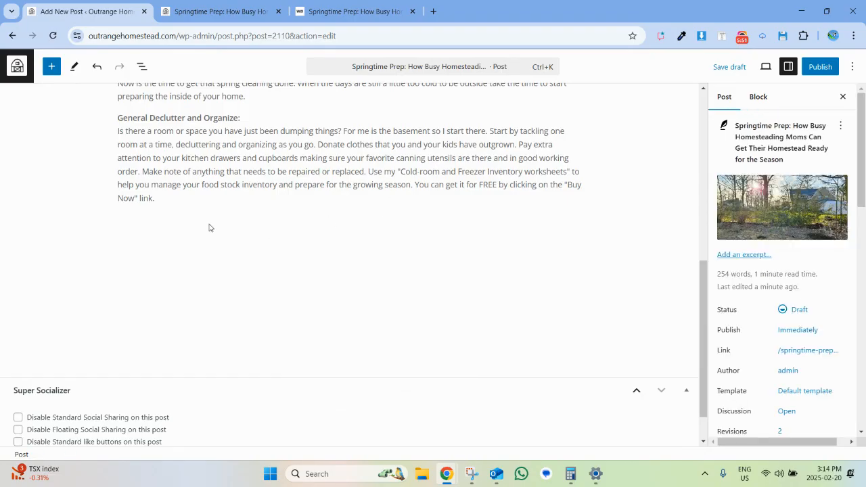
Add an empty paragraph below the "General Declutter and Organize" text and open the full block library.
click(164, 197)
key(Return)
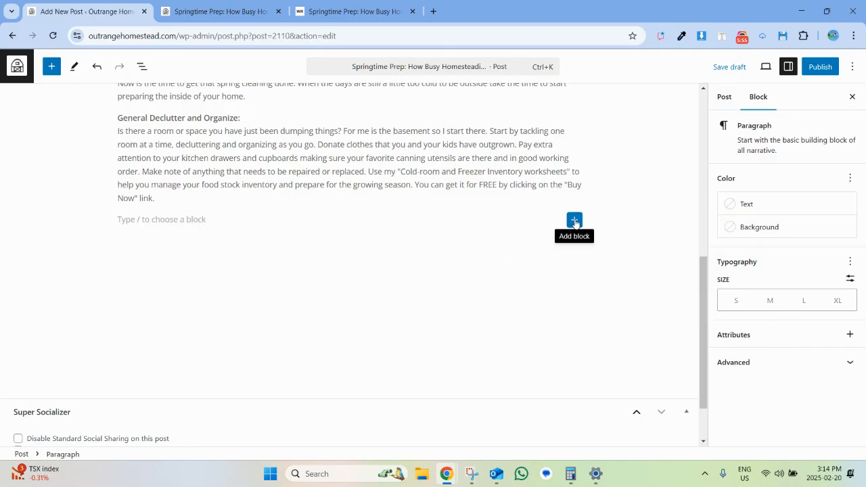
click(574, 220)
click(661, 404)
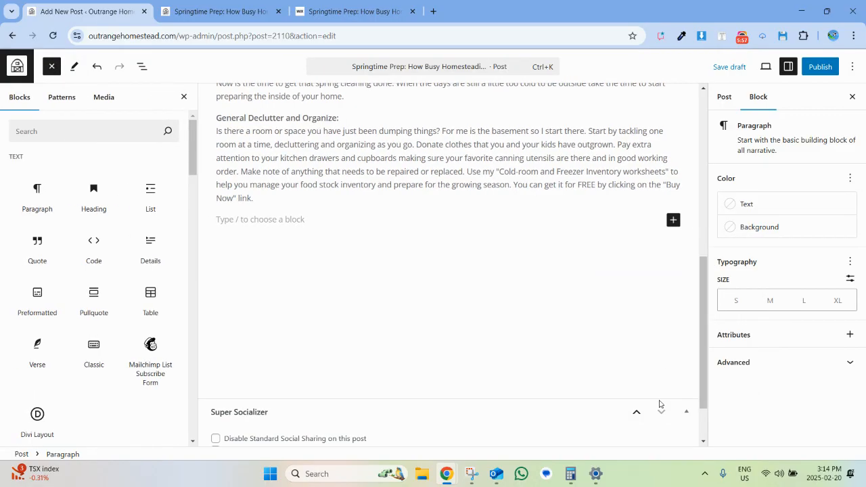
Look through the block library's text, media, design, widget, theme, embed and plugin categories for a suitable product block.
mouse_move(90, 298)
scroll(90, 299, down, 1)
scroll(90, 299, down, 6)
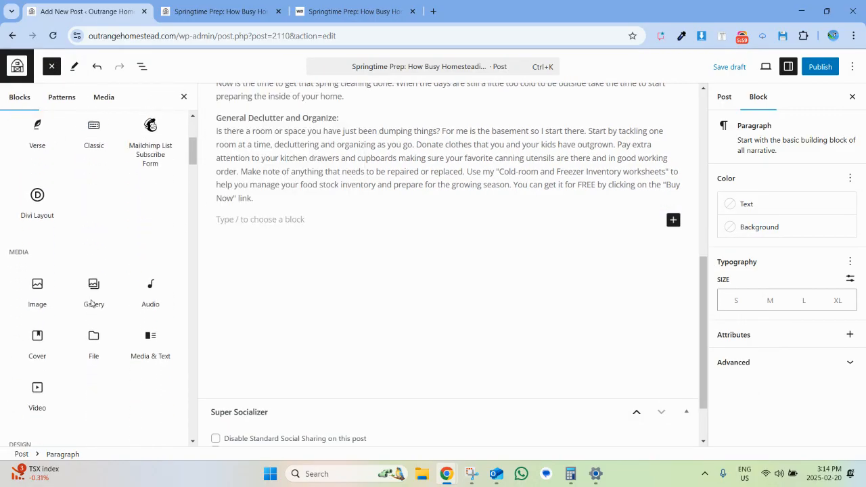
scroll(90, 304, up, 8)
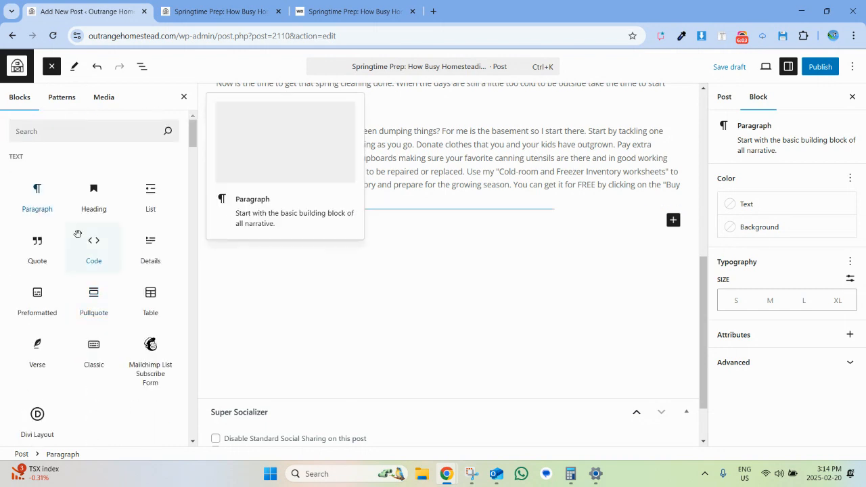
scroll(47, 373, down, 2)
scroll(48, 377, down, 4)
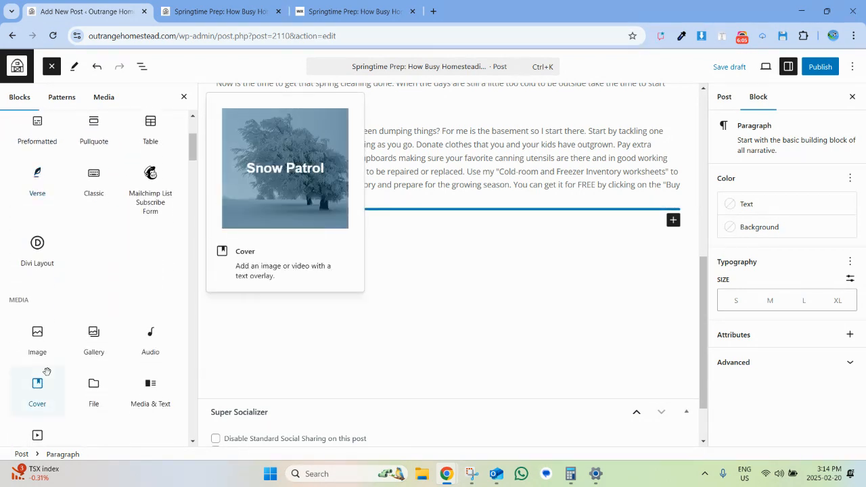
scroll(58, 323, down, 4)
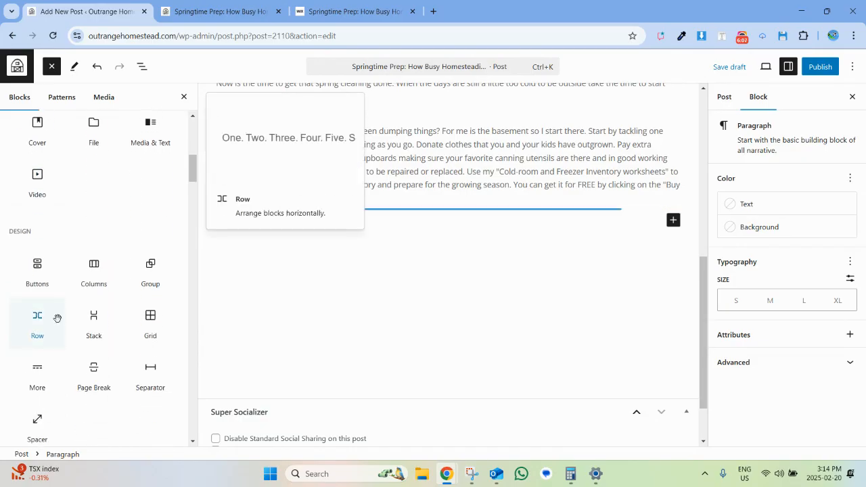
scroll(58, 323, down, 3)
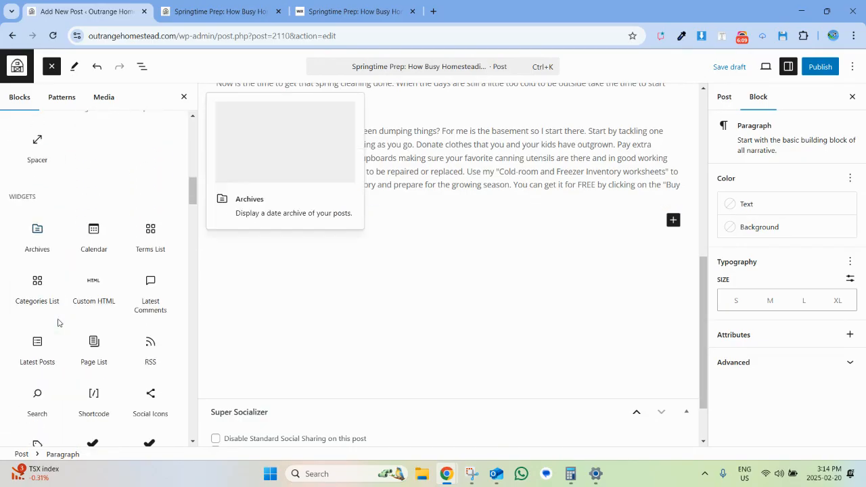
scroll(58, 318, down, 5)
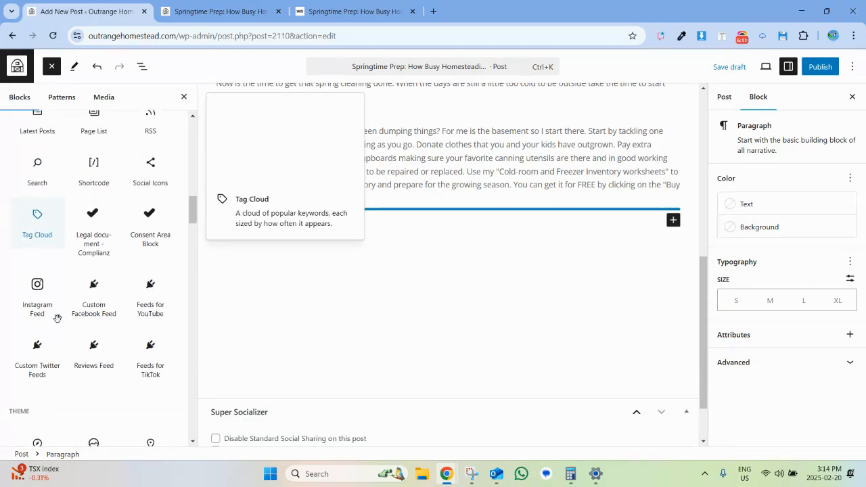
scroll(58, 319, down, 5)
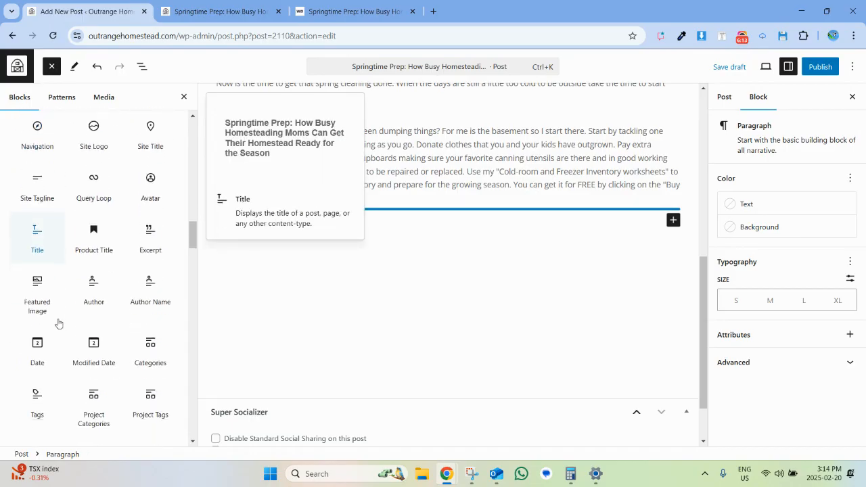
scroll(58, 318, down, 5)
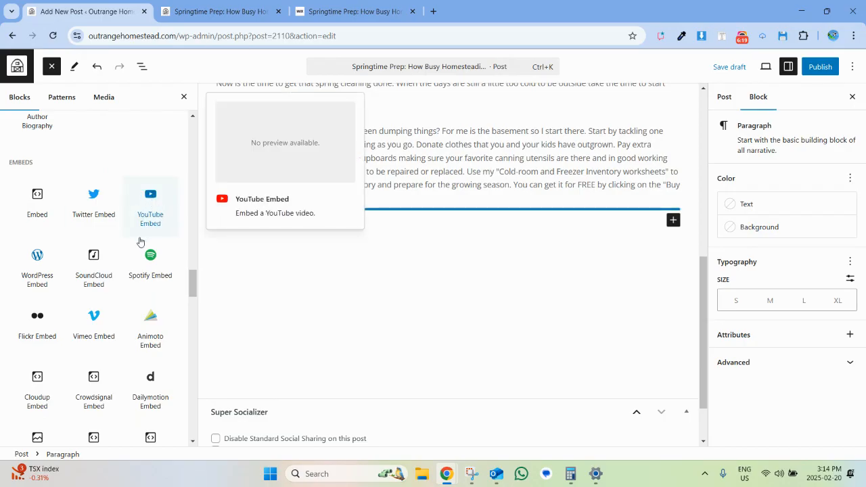
scroll(60, 325, down, 10)
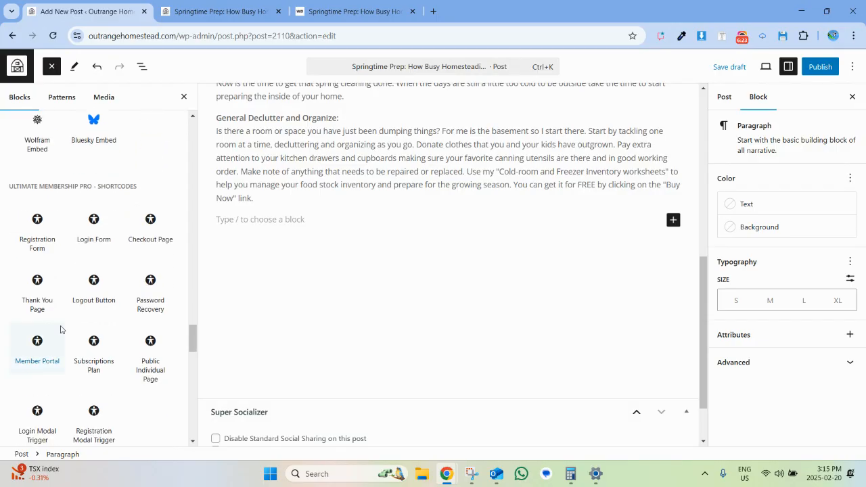
scroll(60, 329, down, 5)
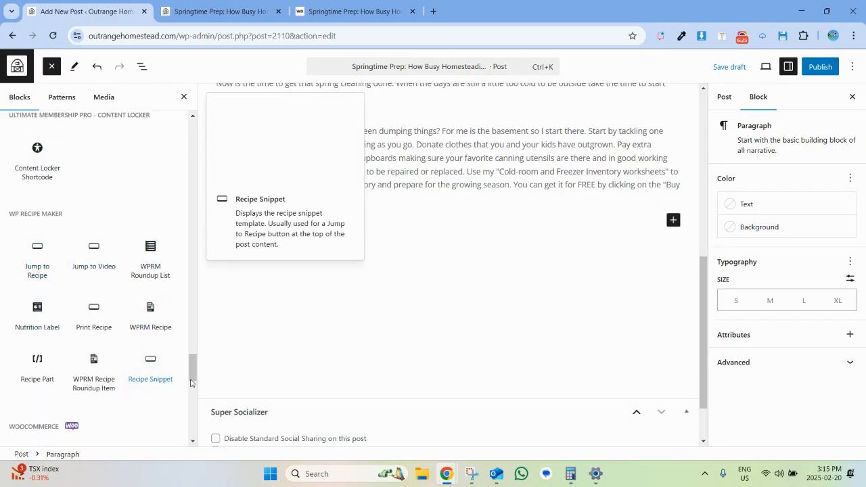
Insert a WooCommerce Single Product block below the "General Declutter and Organize" paragraph.
drag(193, 366, 193, 386)
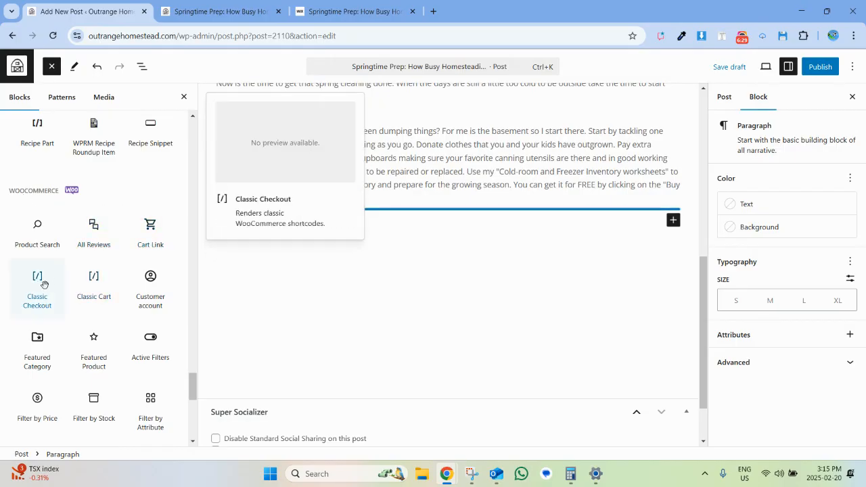
scroll(106, 361, down, 3)
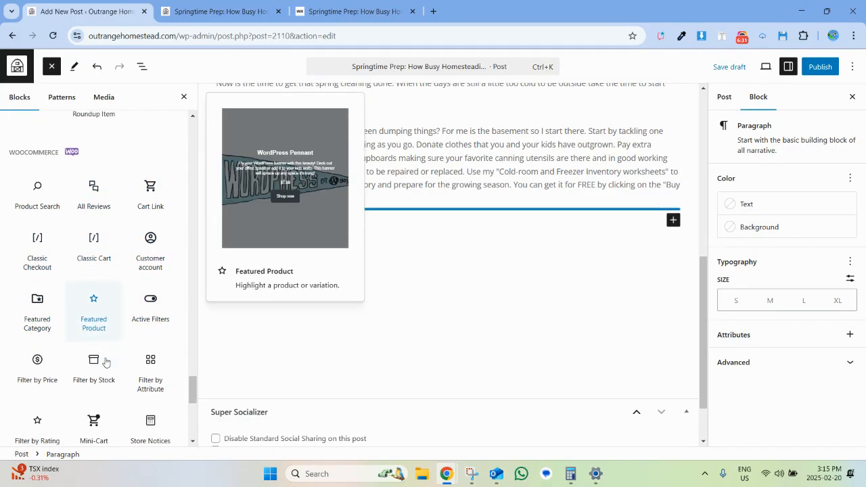
scroll(107, 363, down, 5)
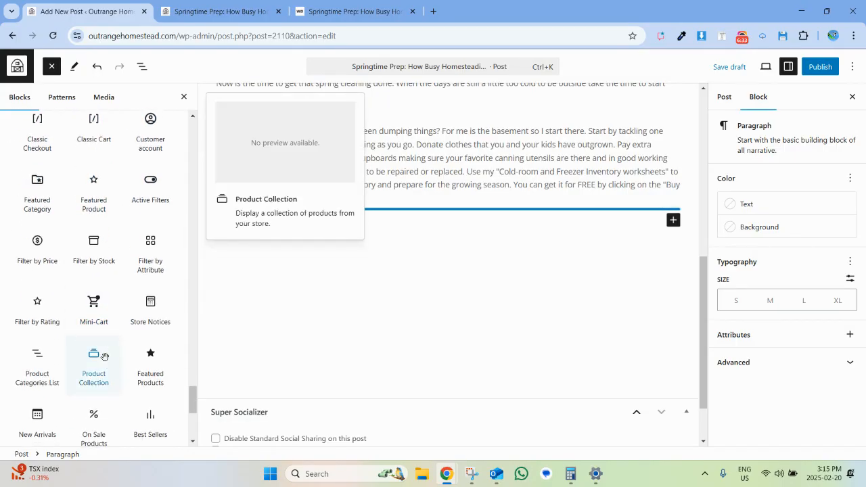
scroll(106, 363, down, 2)
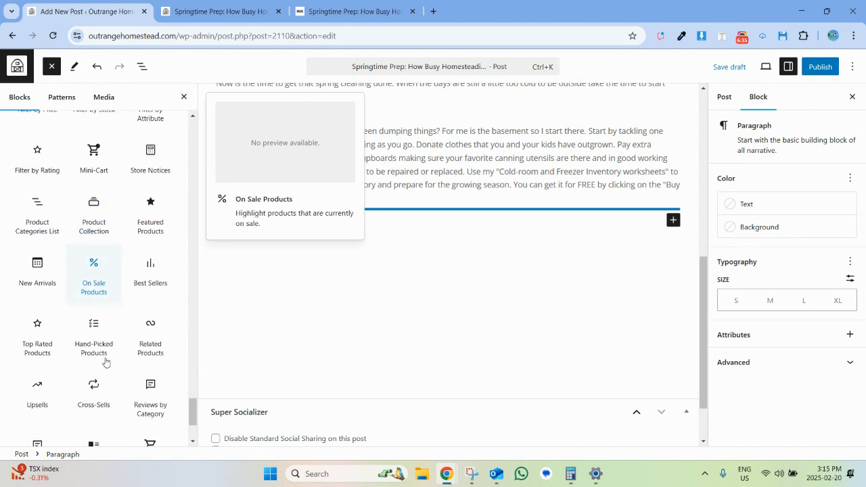
scroll(143, 313, down, 3)
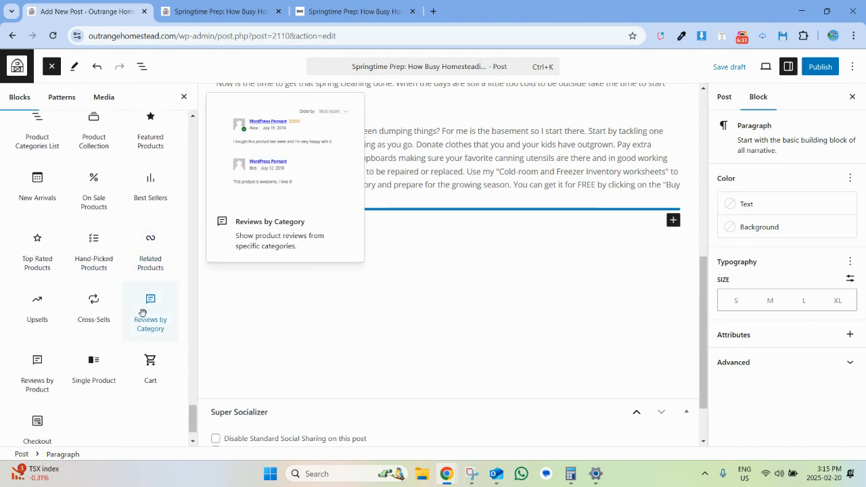
click(92, 349)
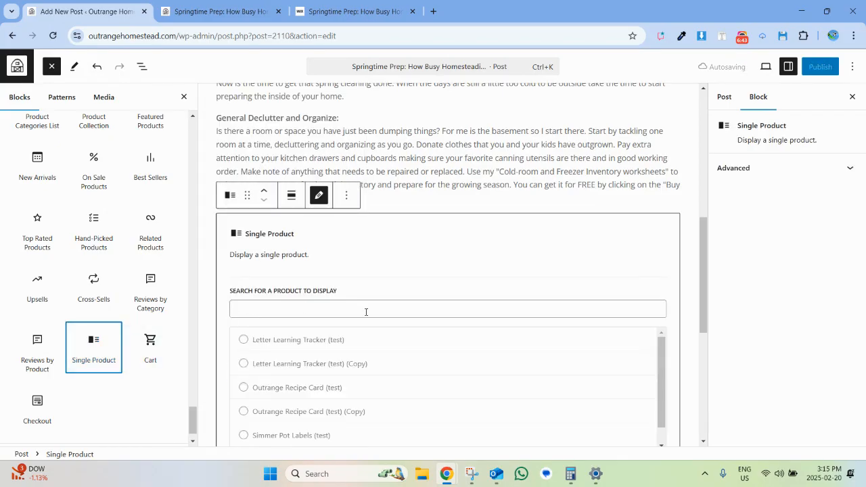
Set the Single Product block to display "Letter Learning Tracker (test) (Copy)" and close the block library.
scroll(366, 312, down, 3)
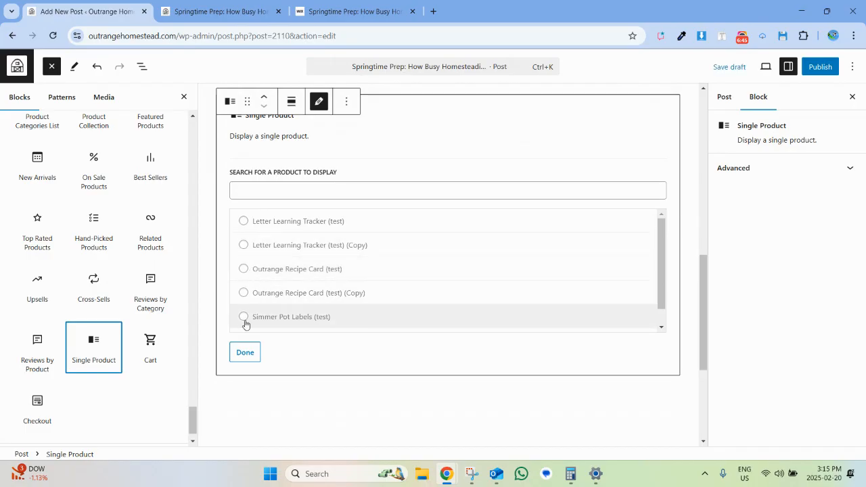
click(242, 249)
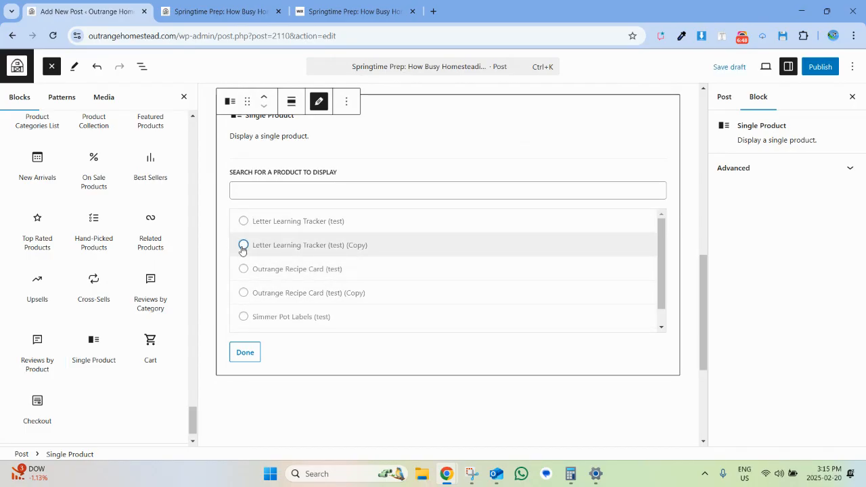
click(246, 353)
scroll(472, 283, up, 5)
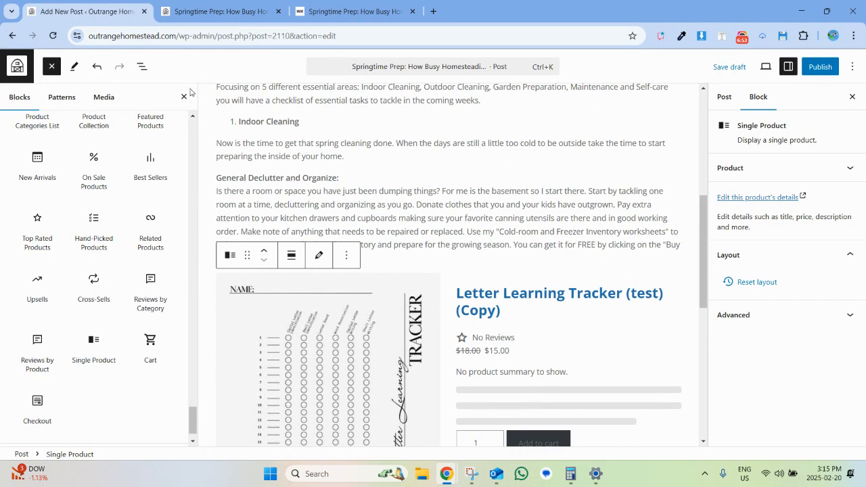
click(184, 96)
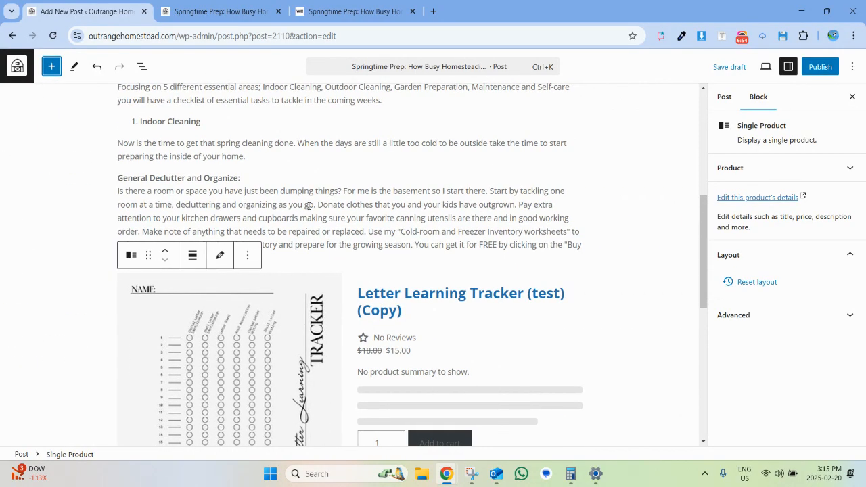
Add an empty paragraph between the "General Declutter and Organize" text and the product, and save the draft.
click(459, 258)
key(Return)
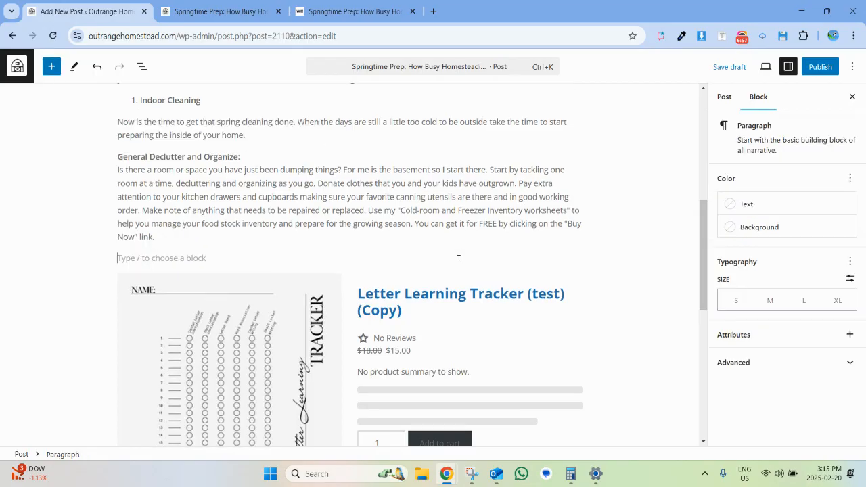
click(730, 66)
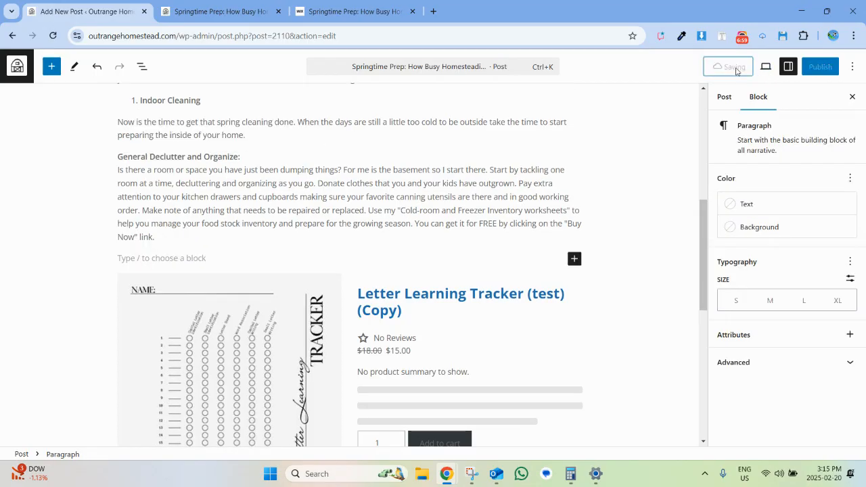
Reload the post preview and check how the embedded product section displays below the article text.
click(228, 9)
click(53, 36)
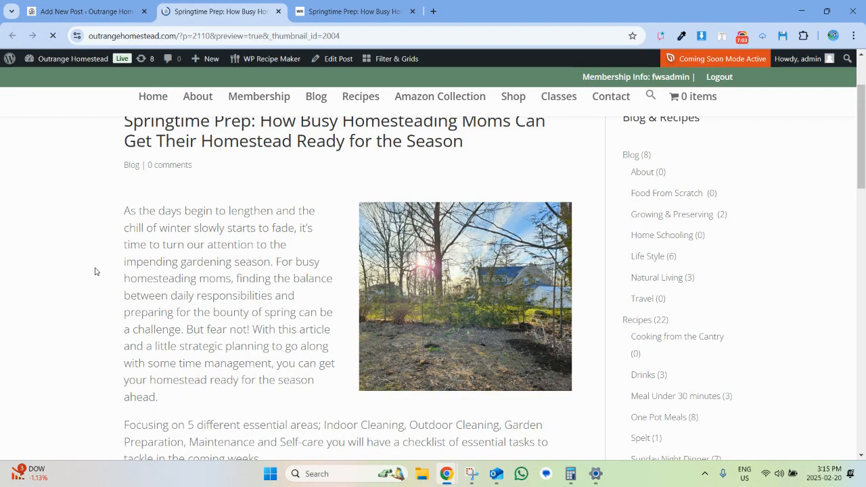
scroll(95, 271, down, 6)
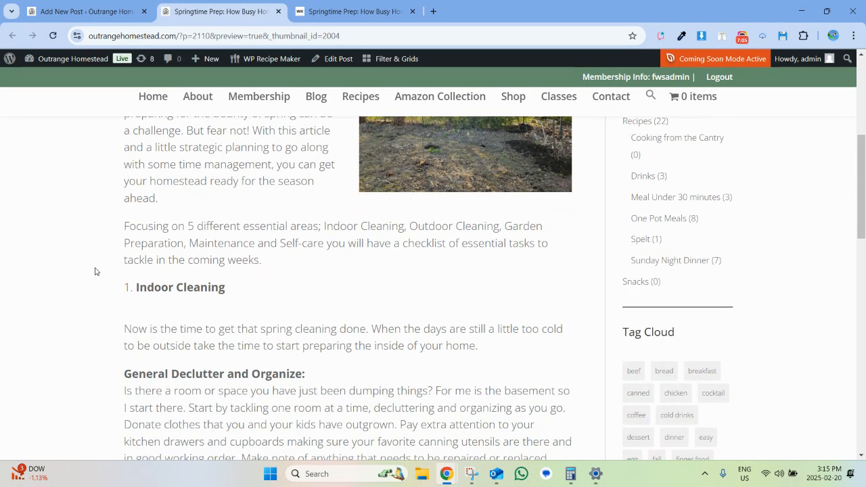
scroll(95, 271, down, 2)
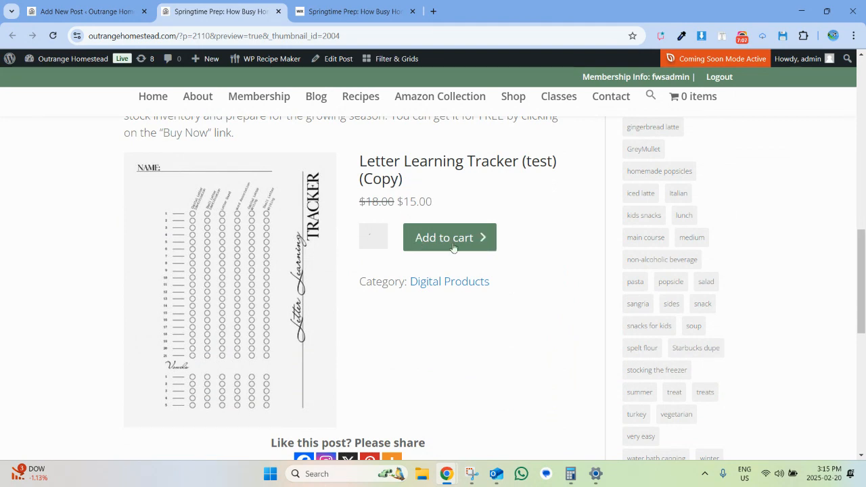
scroll(454, 248, down, 1)
scroll(454, 247, up, 1)
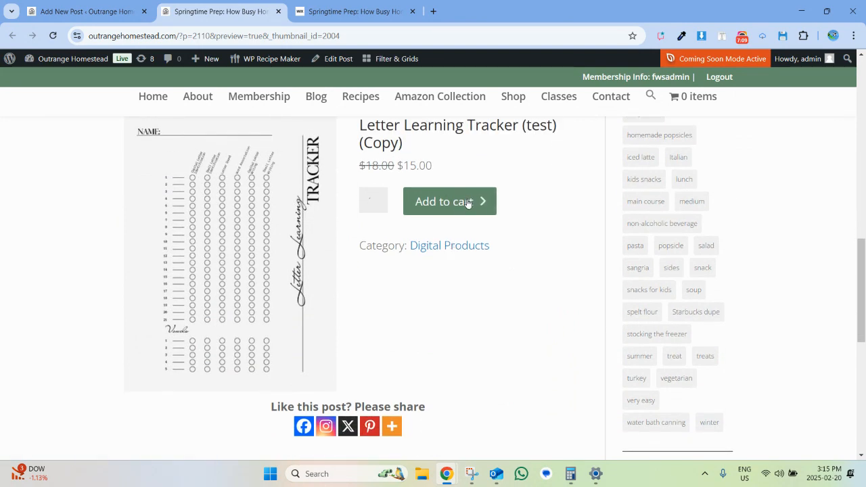
Return to the post editor and try to place the cursor below the embedded product block.
click(55, 11)
scroll(340, 244, down, 4)
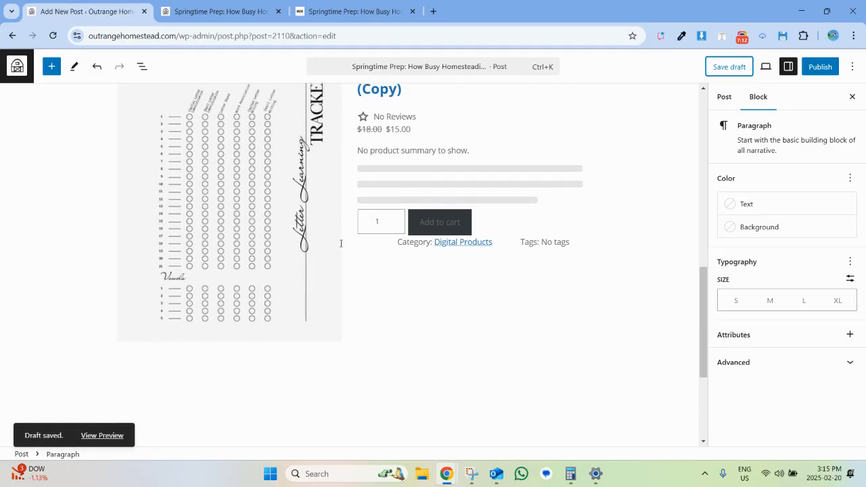
click(371, 279)
click(568, 298)
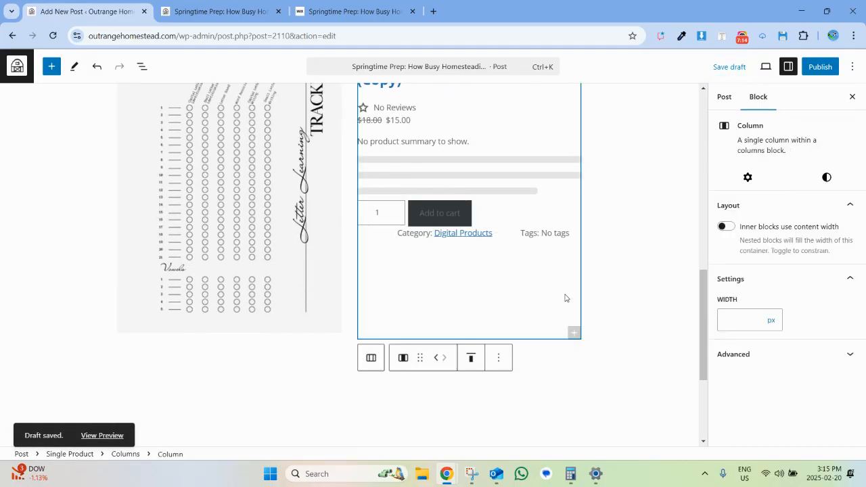
click(616, 312)
click(434, 306)
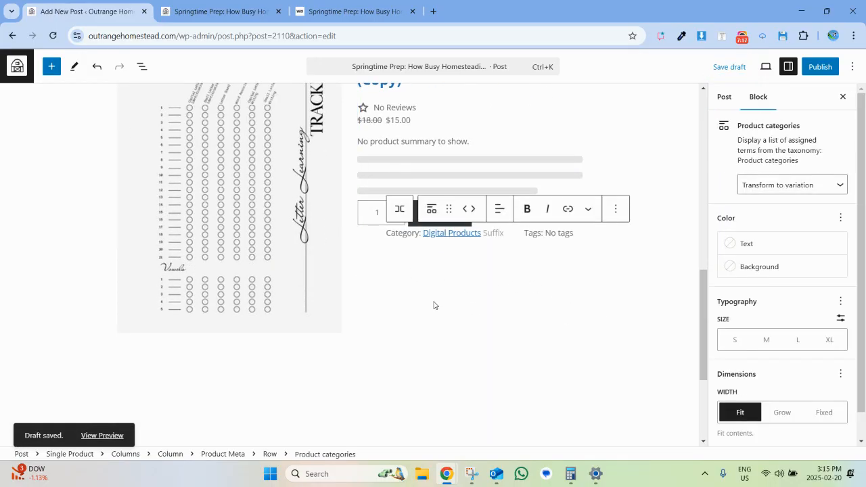
click(270, 279)
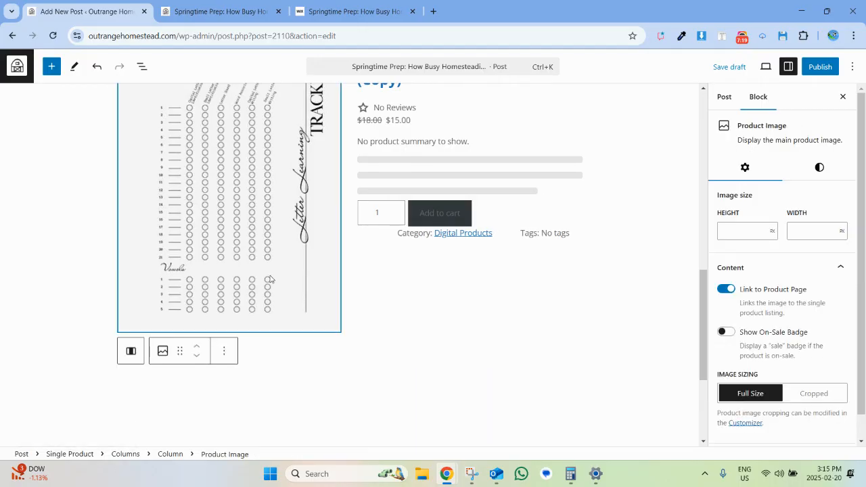
key(Up)
key(Up)
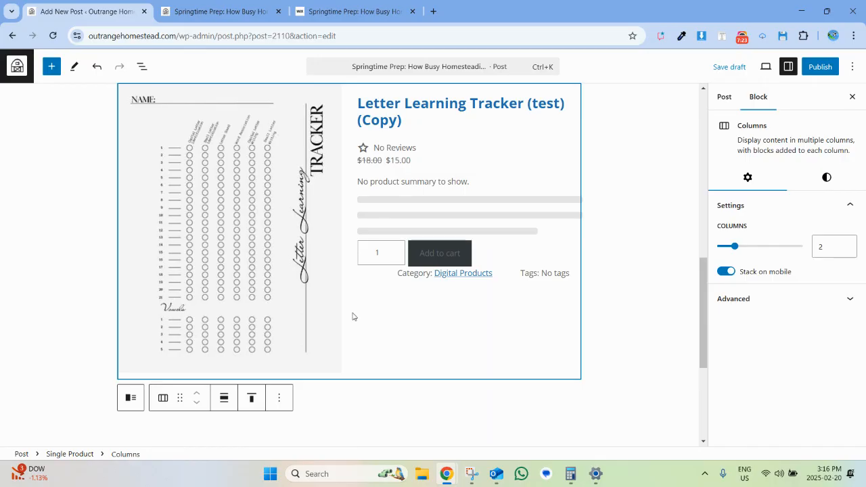
click(605, 362)
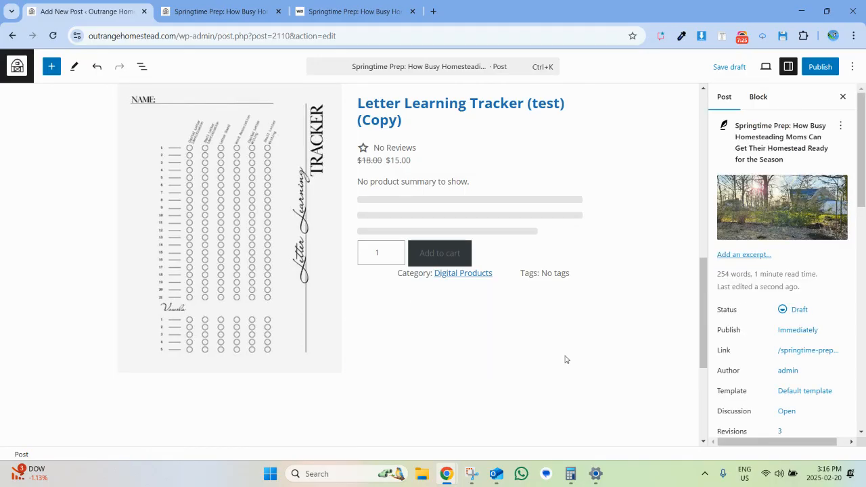
Add an empty paragraph below the Single Product block, outside its columns.
click(421, 345)
scroll(194, 321, up, 2)
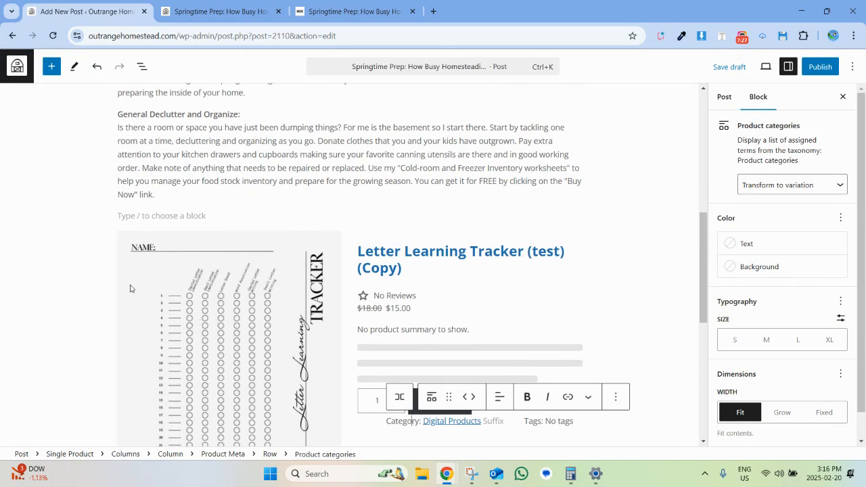
click(131, 290)
key(Up)
key(Up)
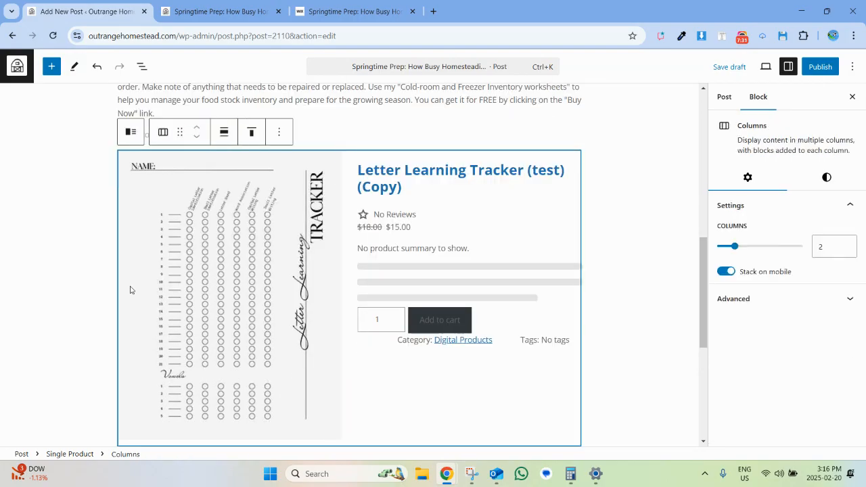
scroll(130, 291, down, 3)
click(221, 316)
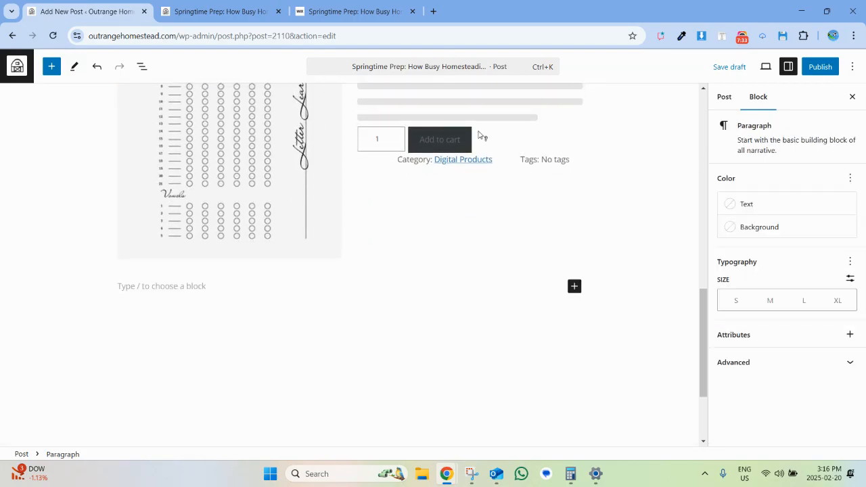
Copy the article text from "Deep Clean:" through "Walk Your Property" and insert it as plain text below the product block.
click(331, 17)
scroll(246, 128, down, 2)
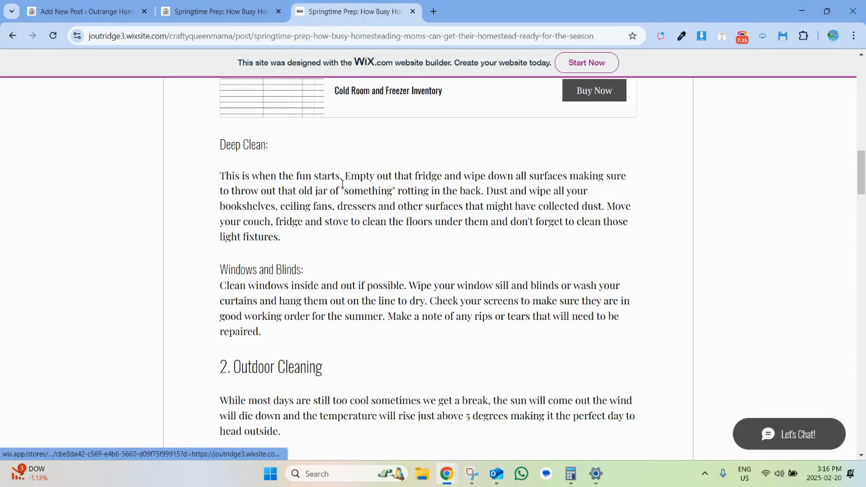
drag(218, 147, 406, 251)
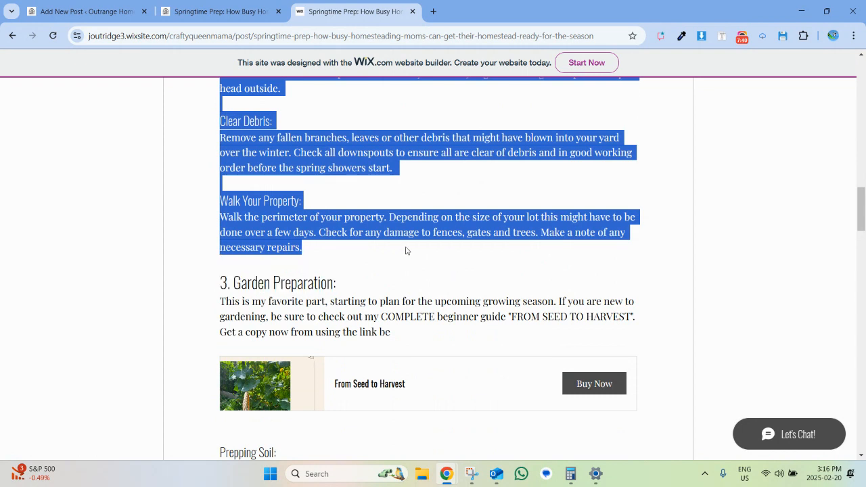
click(93, 9)
click(175, 291)
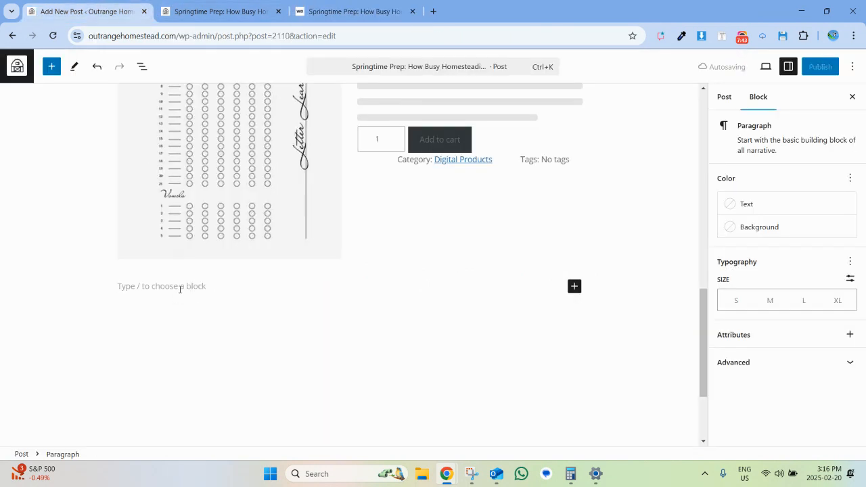
right_click(180, 289)
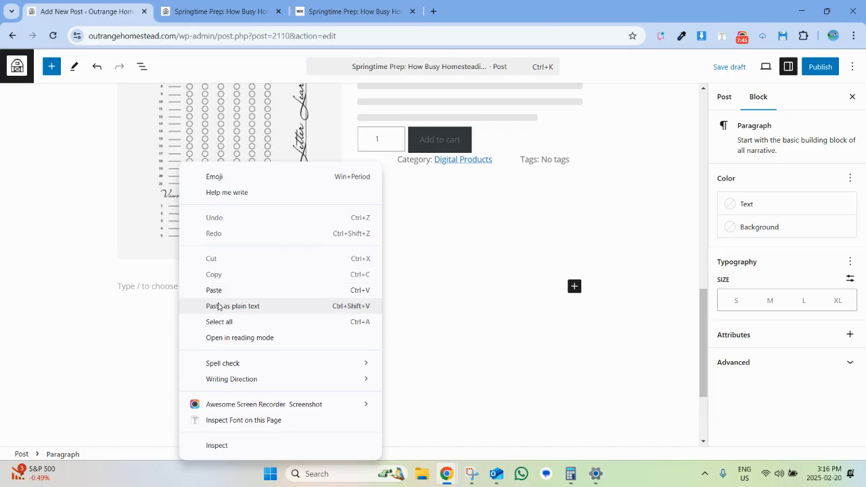
click(215, 305)
Make the "Deep Clean:" subheading and the "Outdoor Cleaning" list heading bold.
scroll(217, 307, up, 3)
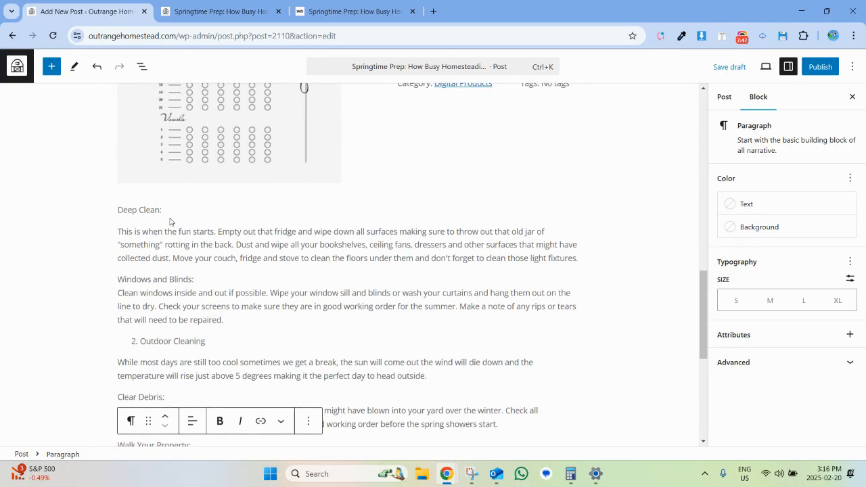
drag(169, 211, 104, 220)
key(ctrl+b)
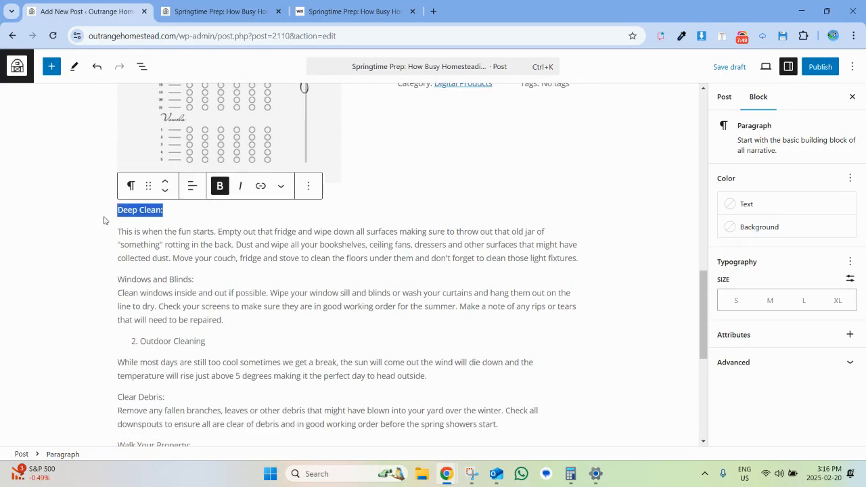
drag(214, 344, 131, 339)
key(ctrl+b)
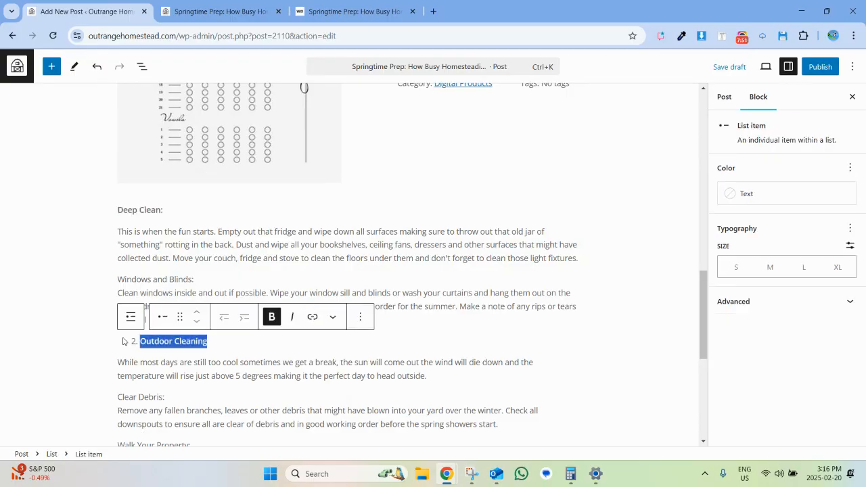
scroll(199, 370, down, 3)
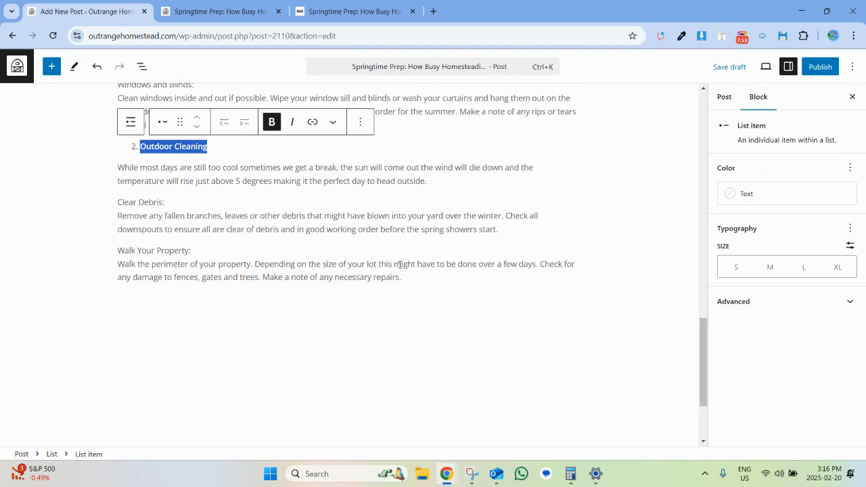
Open the post's settings and review the available Blog and Recipes categories and their subcategories.
scroll(400, 265, up, 15)
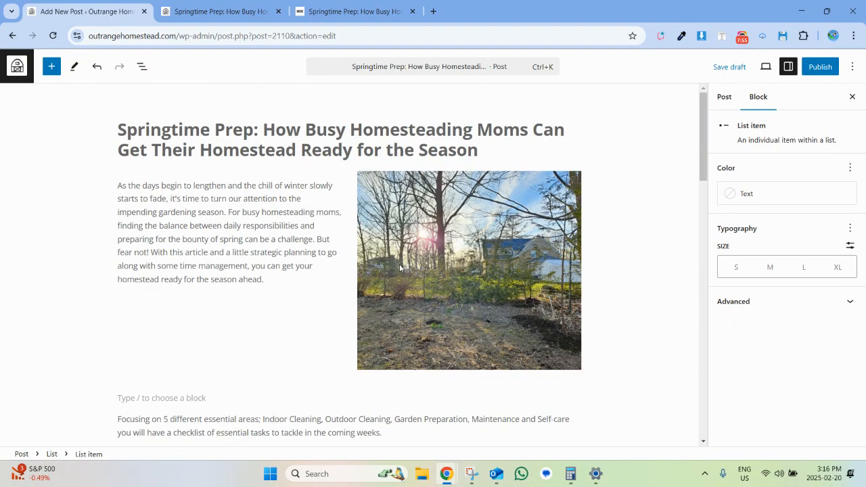
click(722, 98)
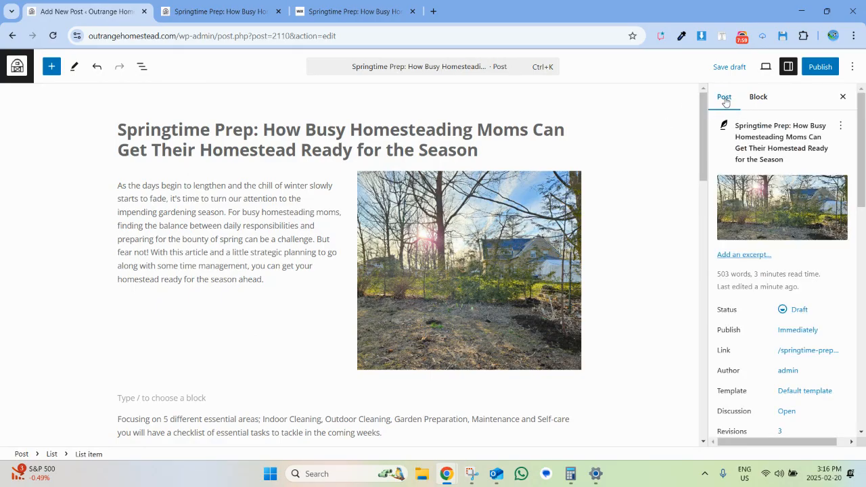
scroll(737, 249, down, 5)
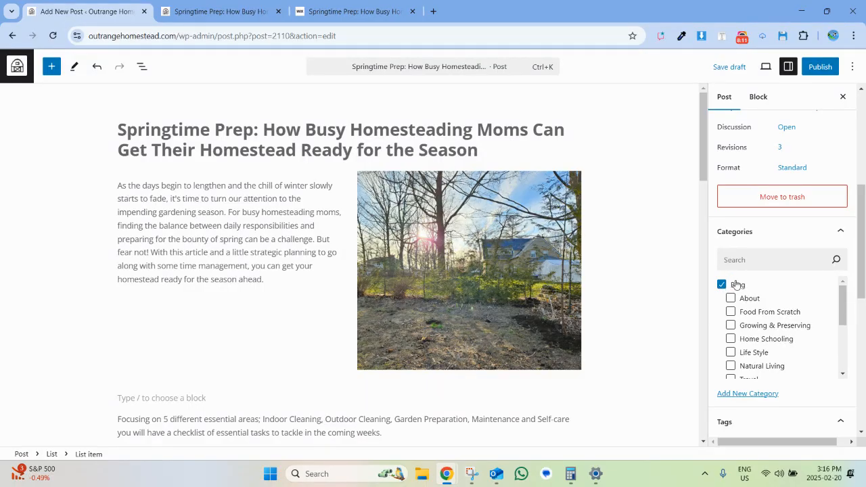
scroll(734, 286, down, 3)
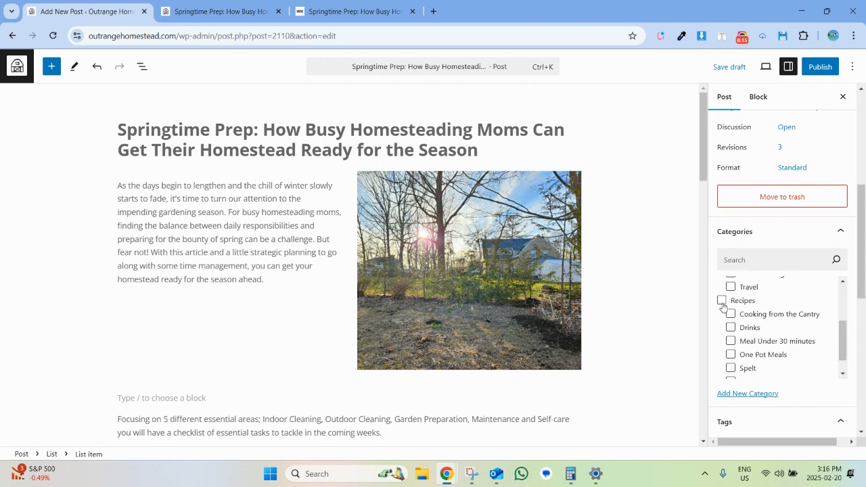
scroll(723, 306, up, 3)
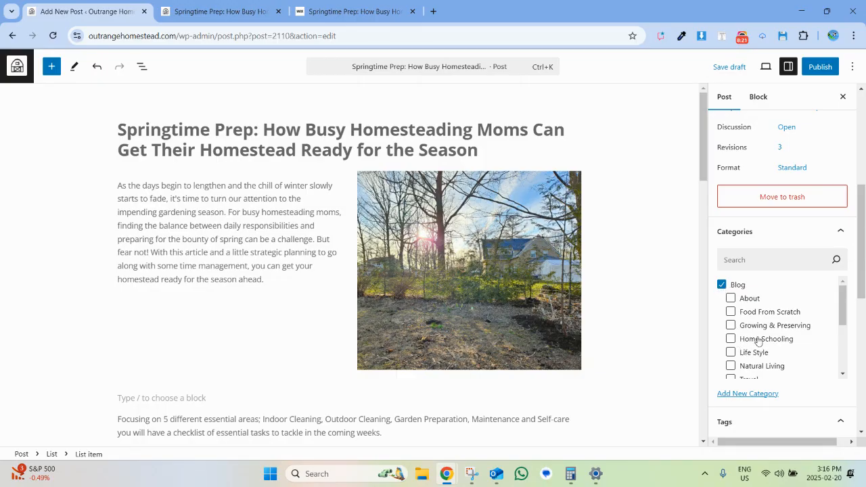
scroll(732, 342, down, 1)
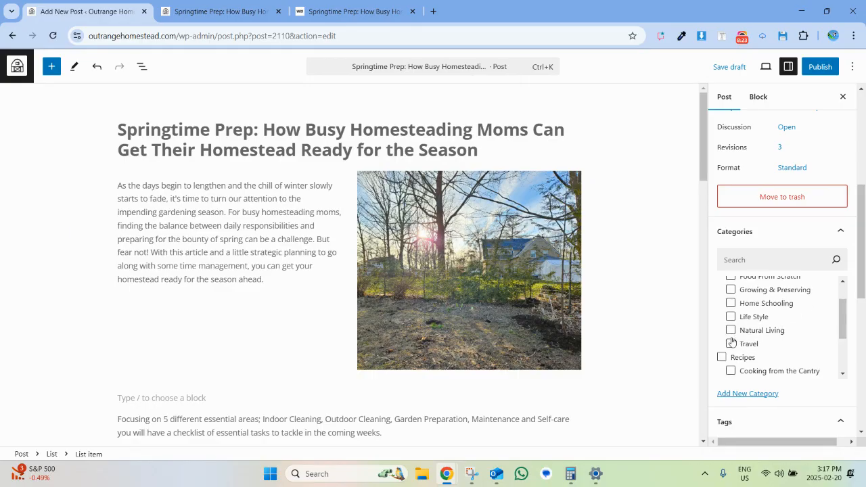
scroll(732, 343, up, 1)
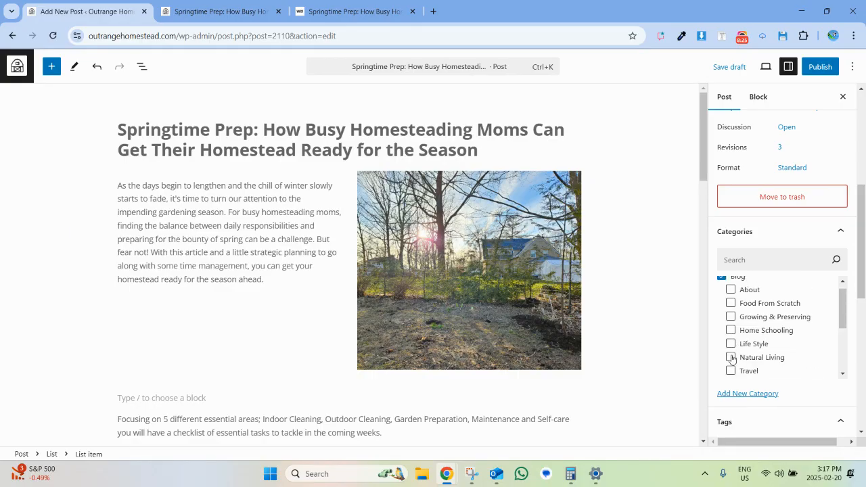
Add the tag "natural living" to the post.
scroll(731, 358, down, 6)
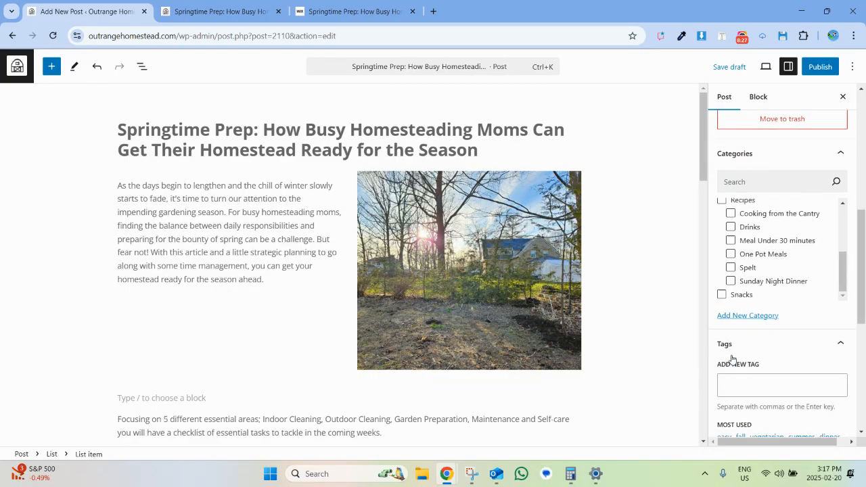
click(756, 338)
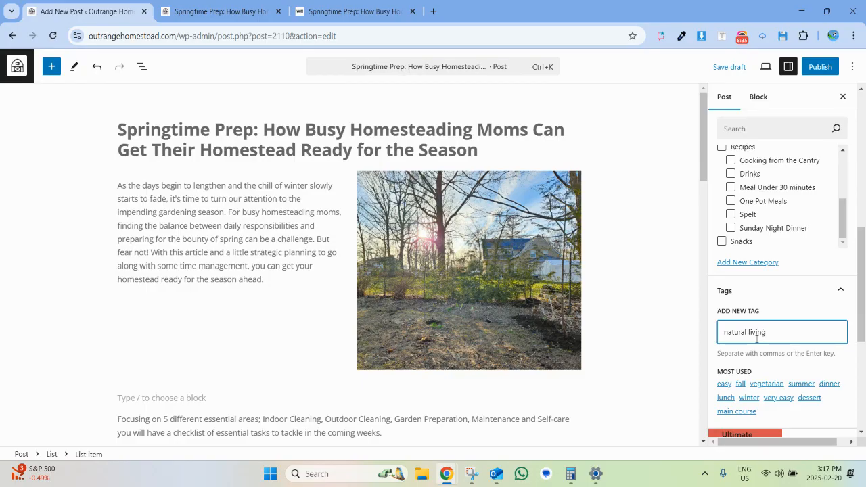
key(Return)
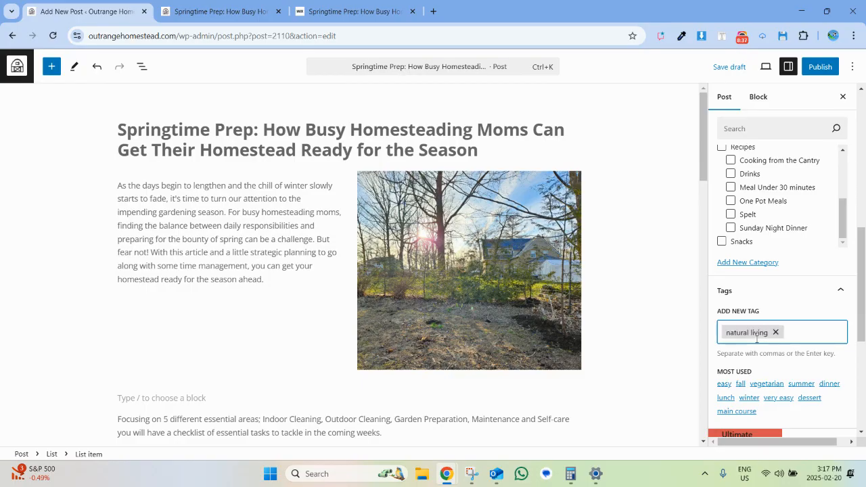
Try to copy the list of essential areas from the Wix article's introduction and add it as post tags.
click(357, 11)
scroll(230, 325, up, 10)
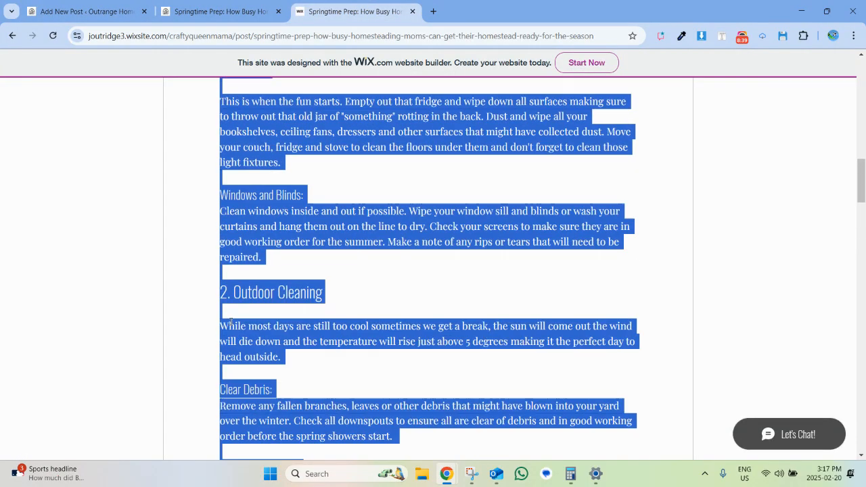
scroll(230, 325, up, 7)
scroll(231, 325, down, 1)
drag(234, 317, 245, 195)
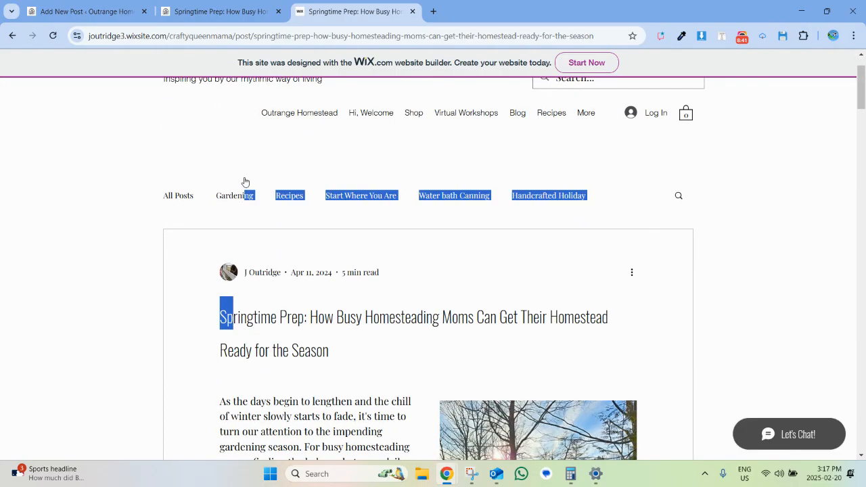
click(321, 327)
scroll(320, 329, down, 5)
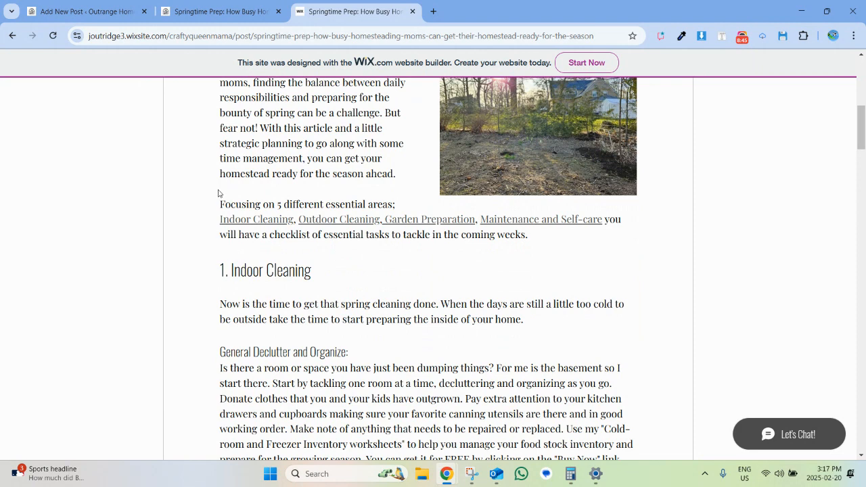
drag(214, 223, 603, 219)
click(604, 220)
click(122, 11)
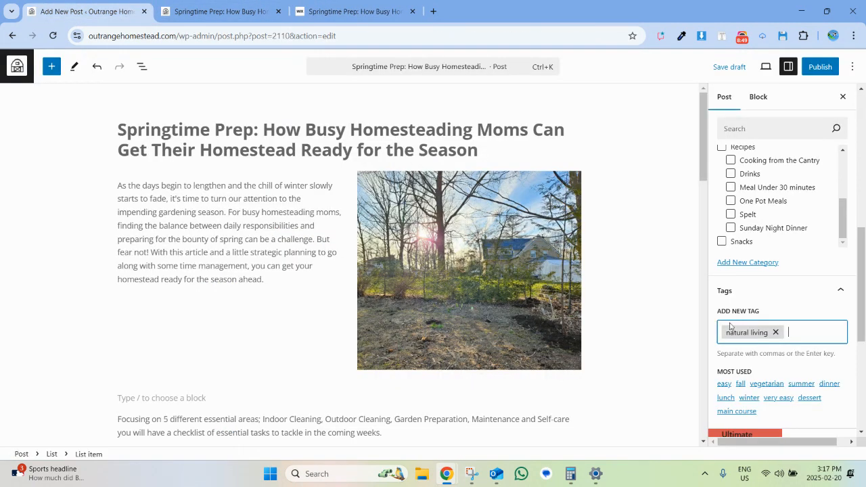
key(ctrl+v)
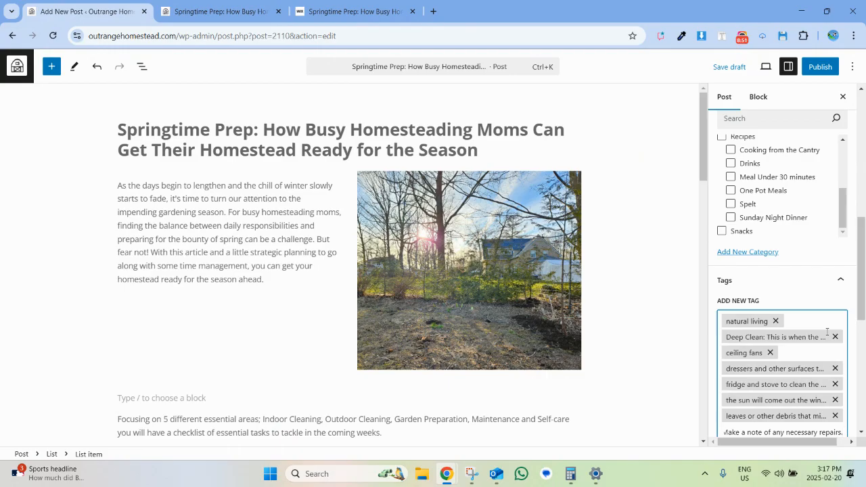
scroll(827, 332, down, 1)
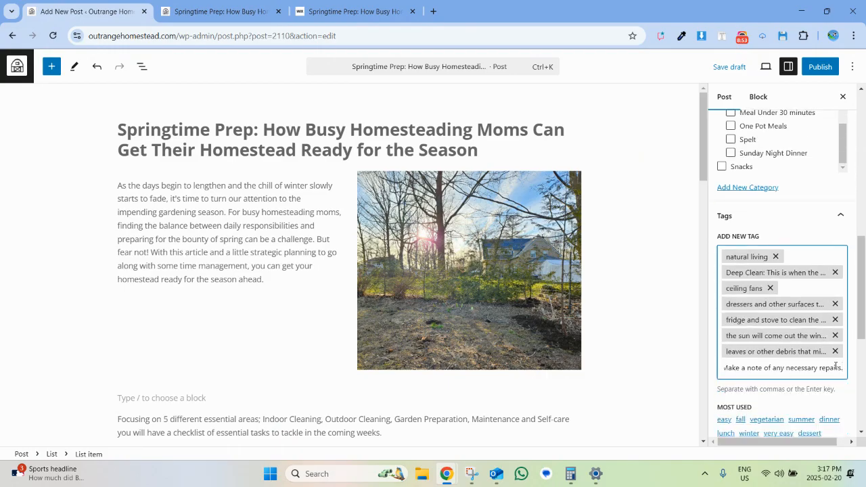
key(Return)
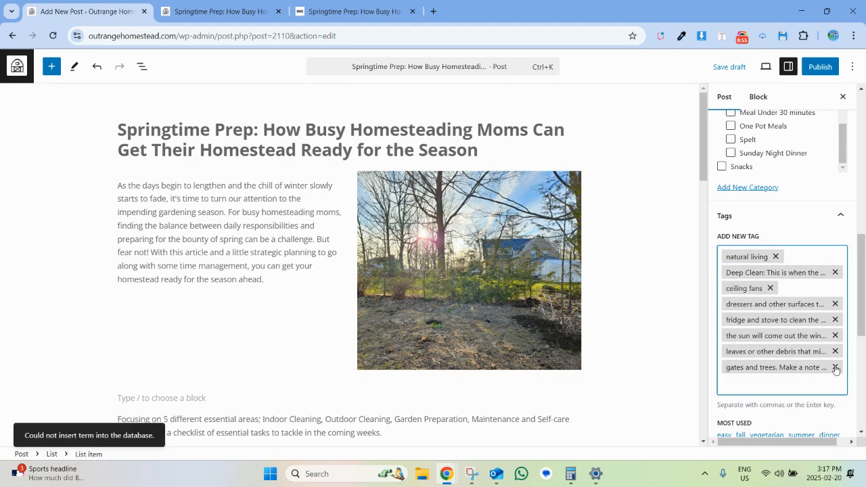
Remove all the pasted article-text tags, keeping only the "natural living" tag.
click(835, 367)
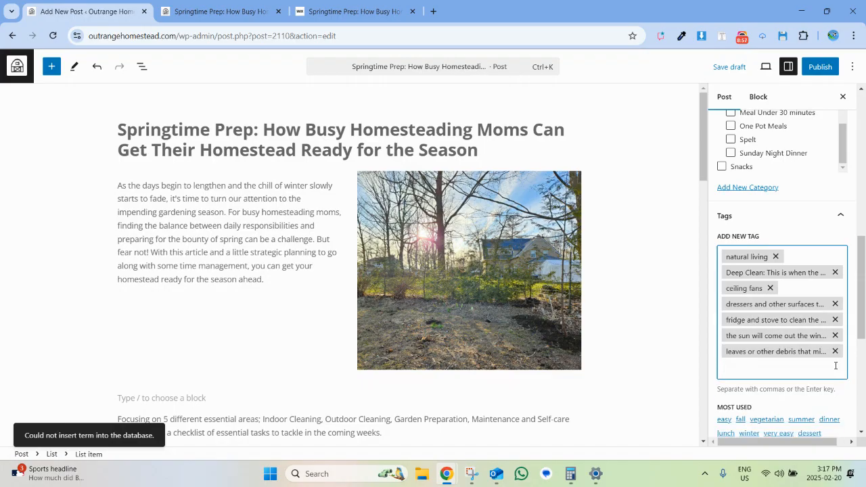
key(BackSpace)
key(BackSpace)
key(BackSpace)
key(BackSpace)
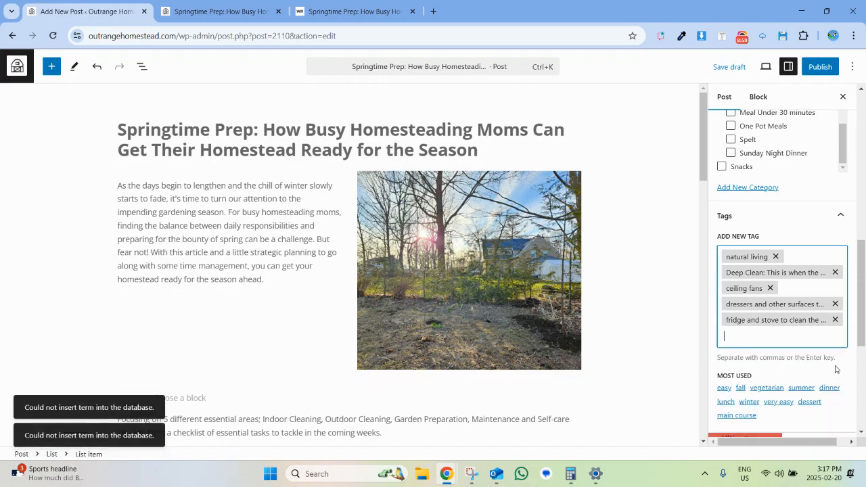
key(BackSpace)
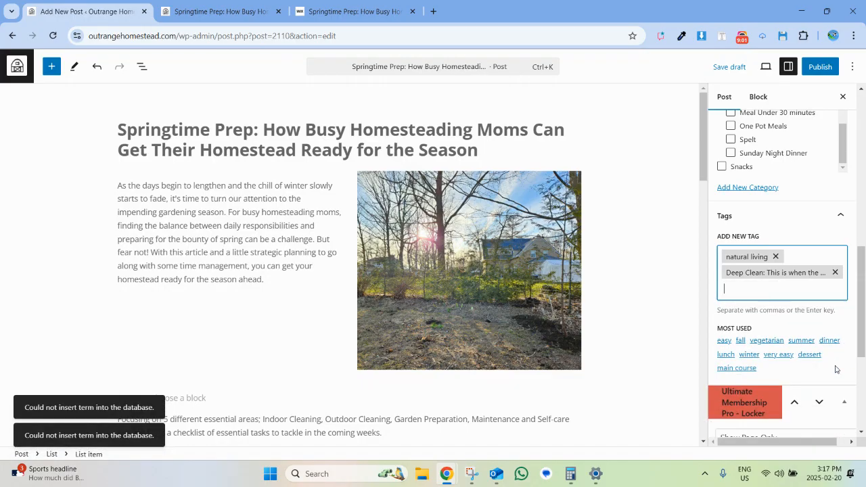
scroll(835, 369, up, 1)
key(BackSpace)
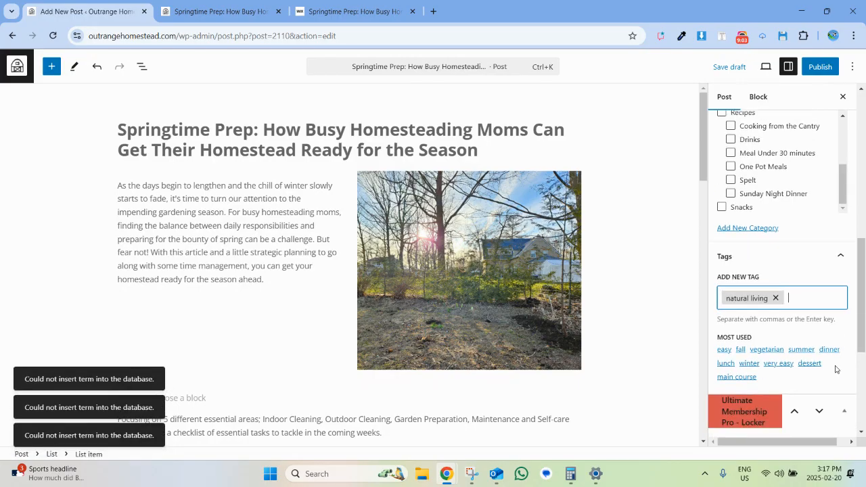
Review which user groups the Ultimate Membership Pro locker can show the page to, leaving the selection empty.
scroll(796, 295, down, 2)
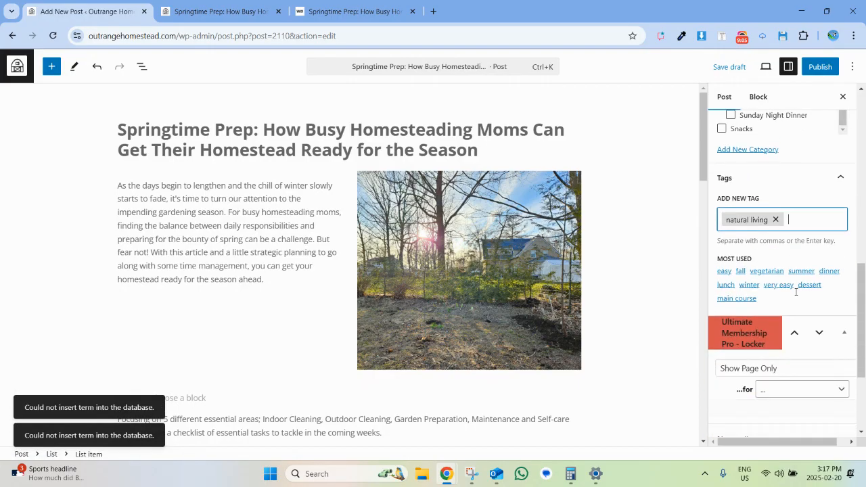
scroll(779, 251, down, 2)
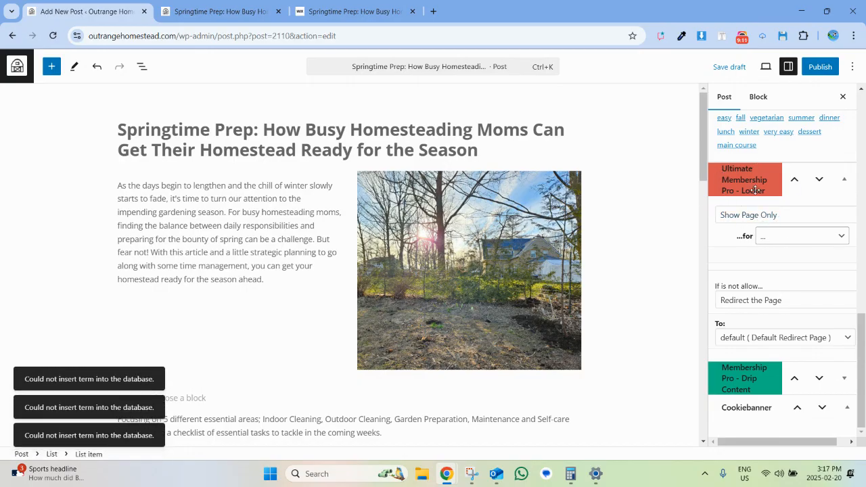
click(775, 237)
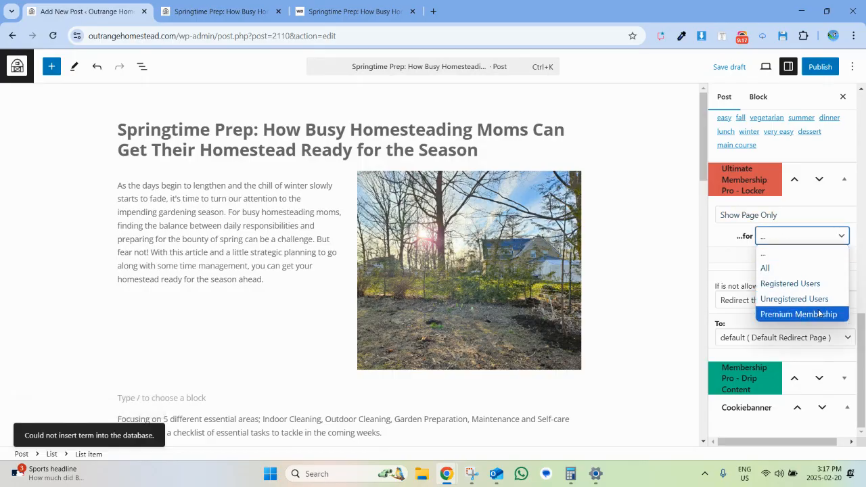
click(676, 232)
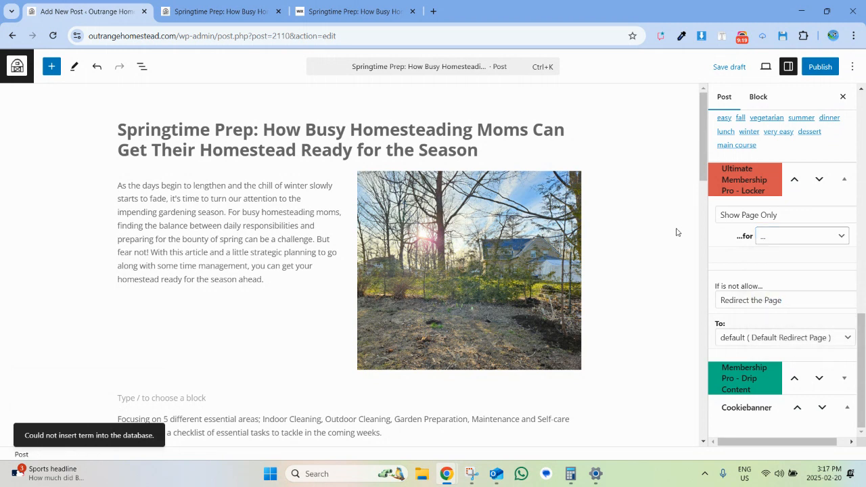
Publish the post immediately with public visibility after checking its publishing date options.
click(819, 66)
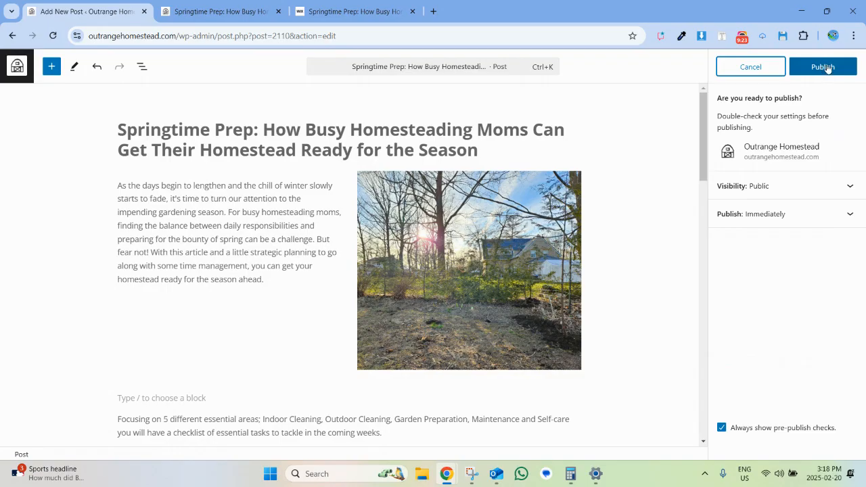
click(787, 214)
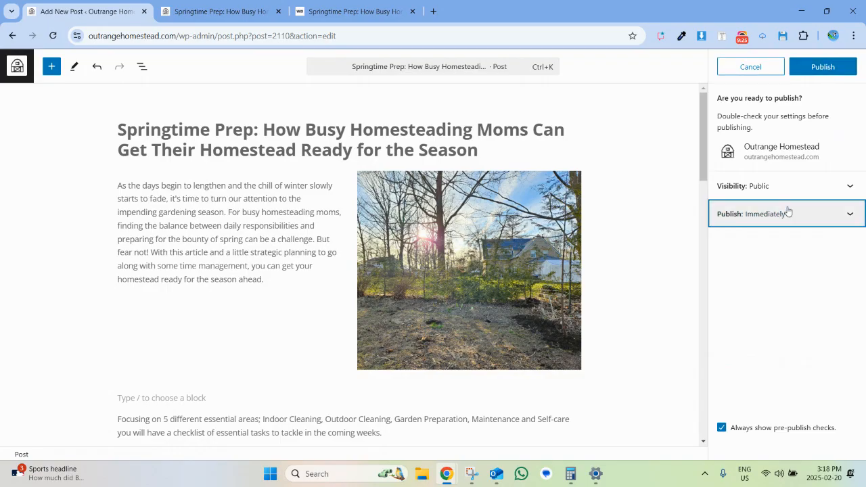
scroll(730, 204, up, 1)
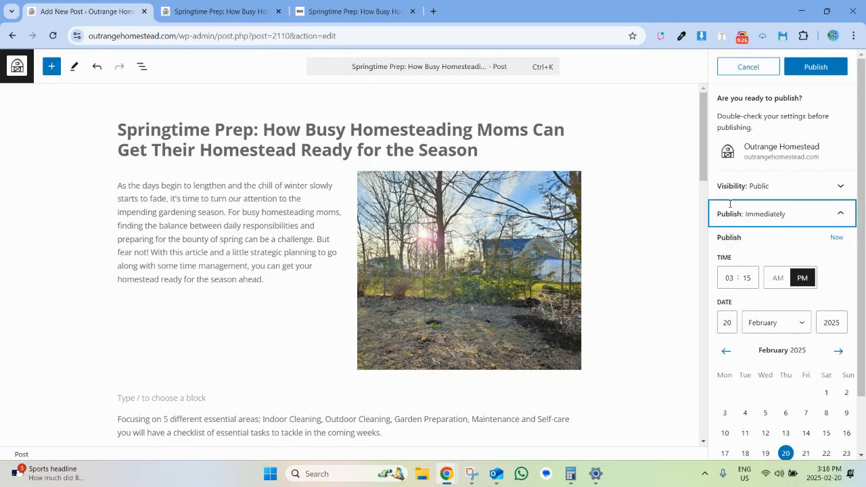
click(817, 67)
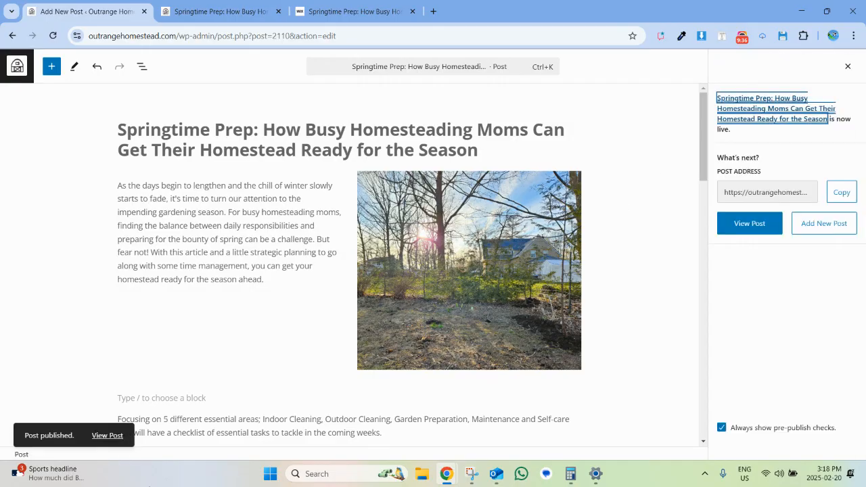
Open the published post on the live site and review its title, categories, introduction image, sections and closing share area.
click(105, 437)
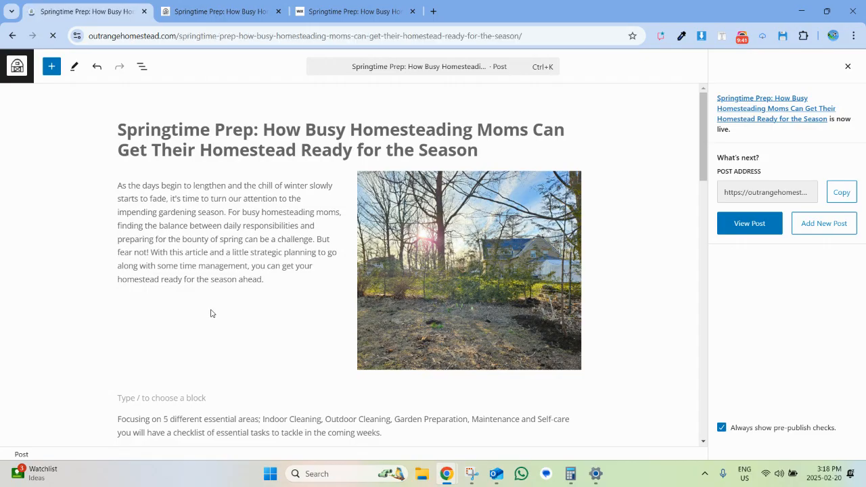
scroll(211, 313, down, 2)
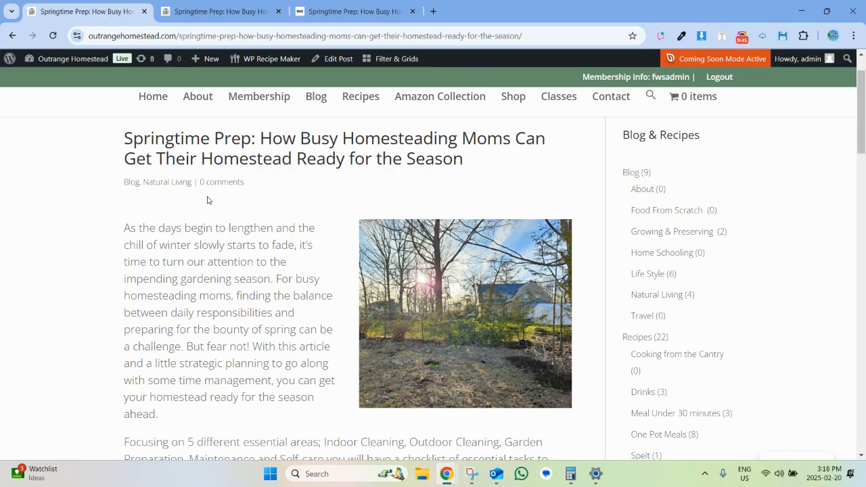
scroll(207, 200, down, 1)
scroll(208, 197, down, 5)
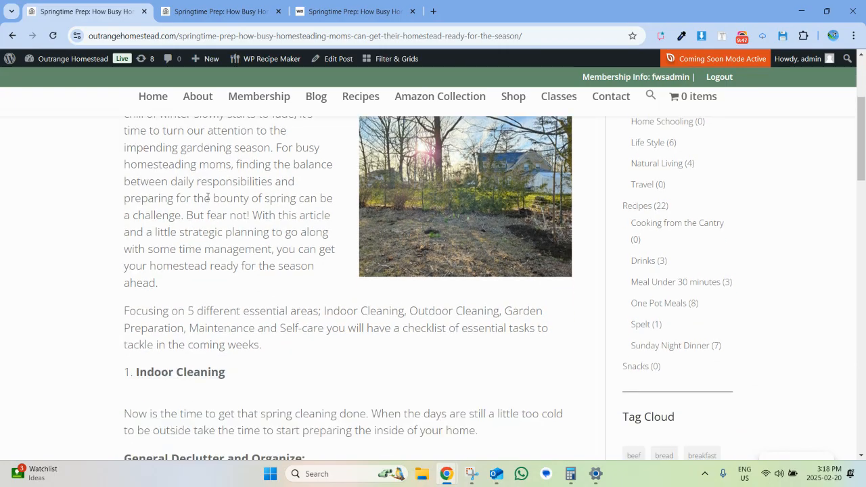
scroll(208, 197, down, 11)
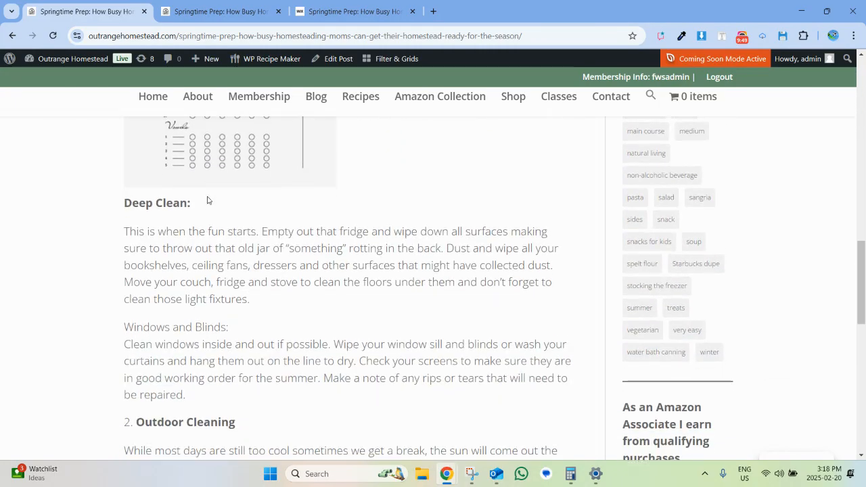
scroll(208, 197, down, 2)
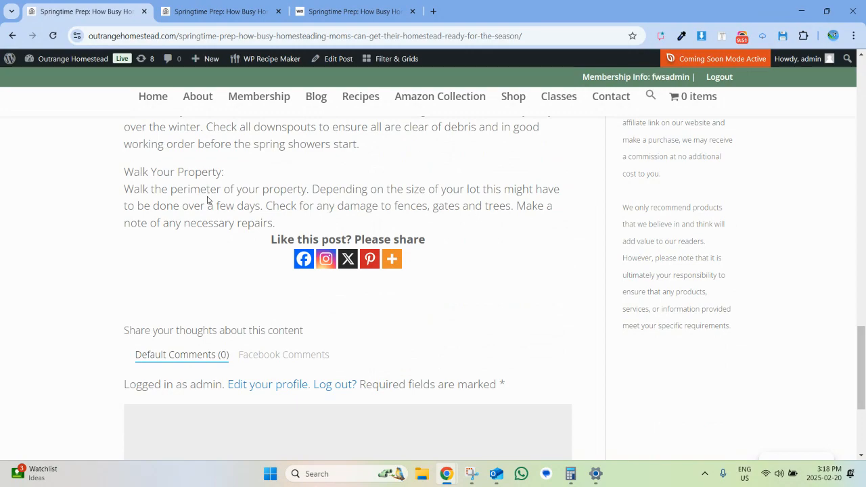
scroll(208, 198, up, 15)
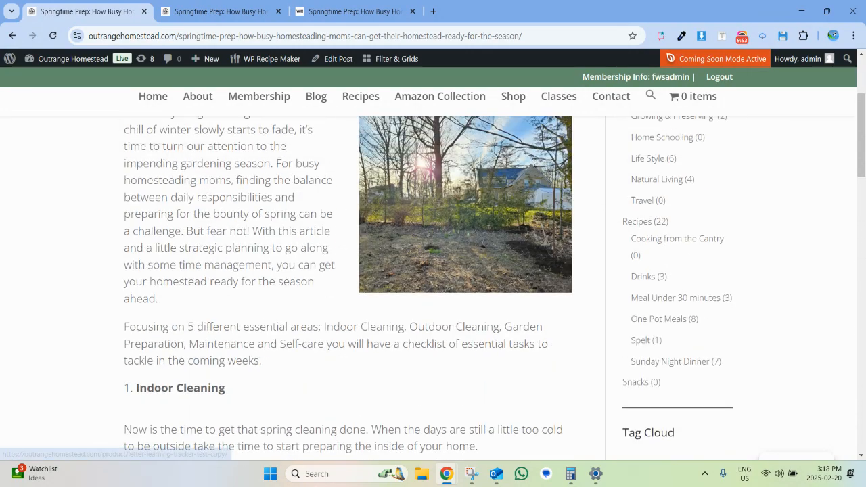
scroll(208, 197, up, 2)
scroll(401, 284, down, 9)
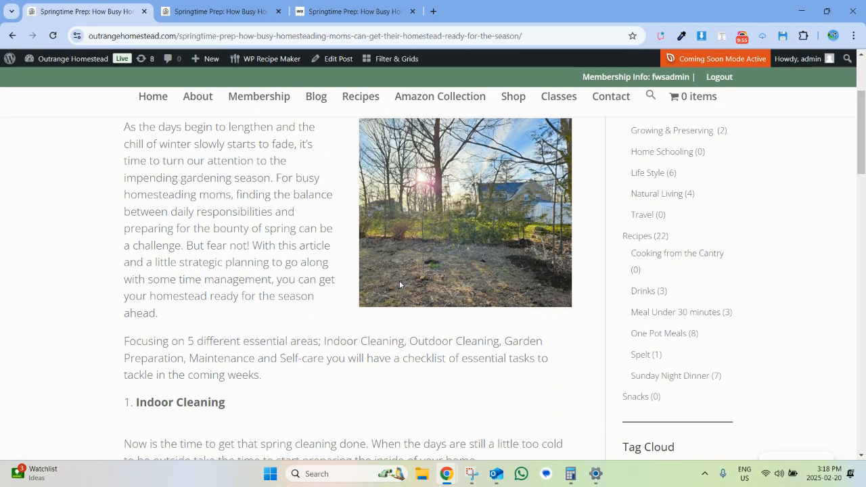
scroll(253, 391, up, 10)
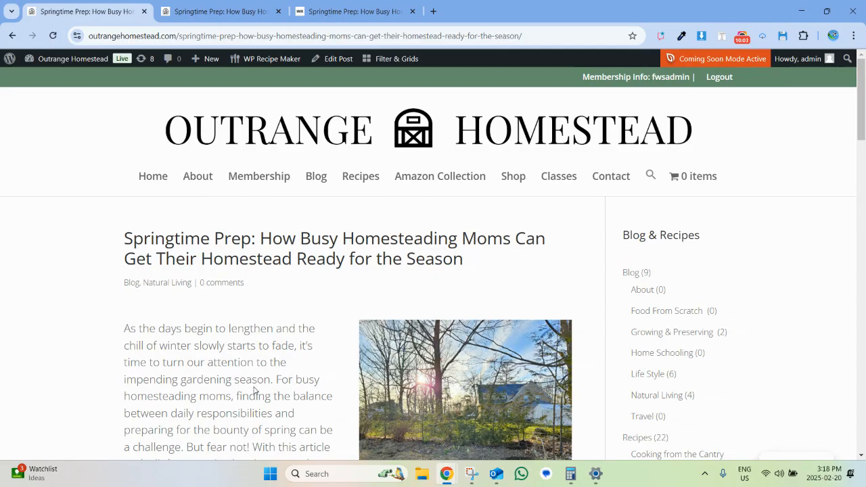
scroll(254, 391, down, 2)
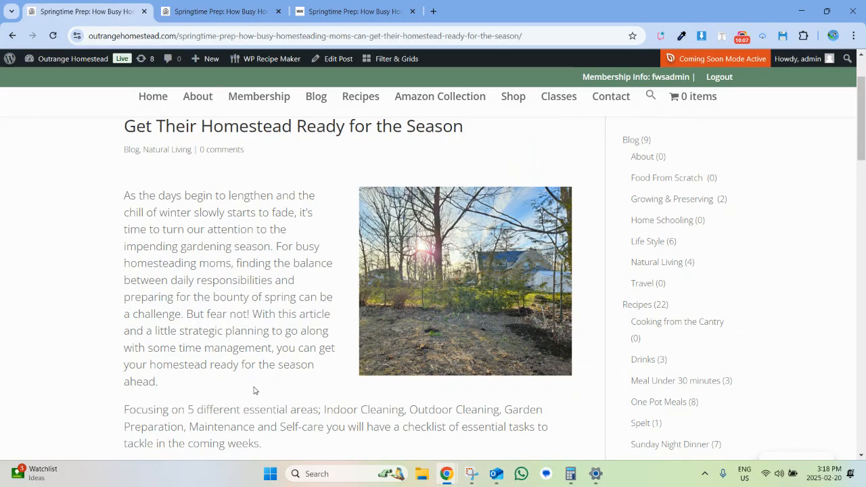
scroll(324, 297, down, 2)
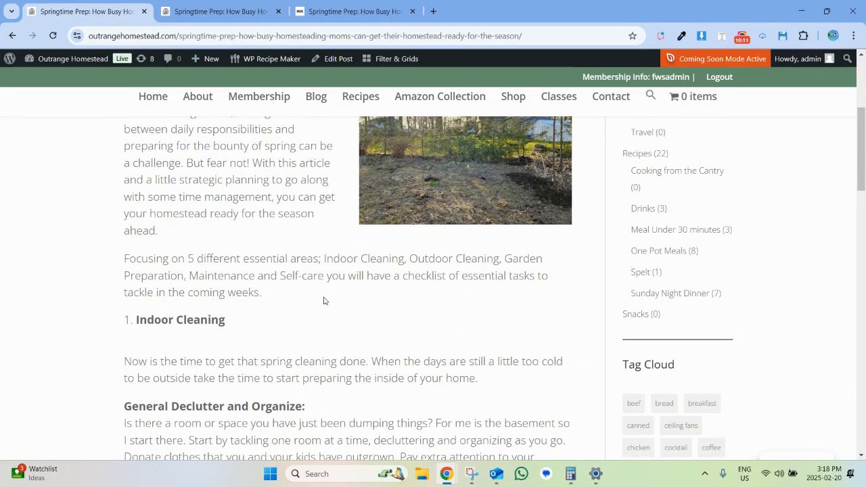
scroll(324, 300, down, 1)
scroll(324, 301, up, 1)
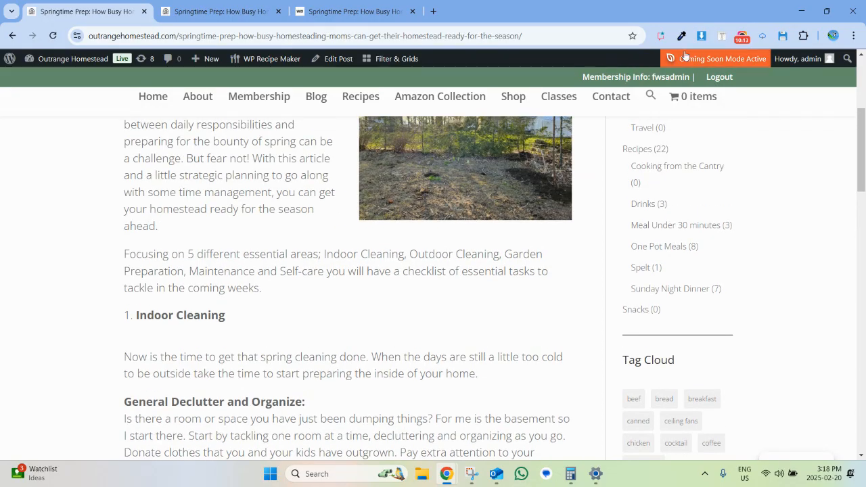